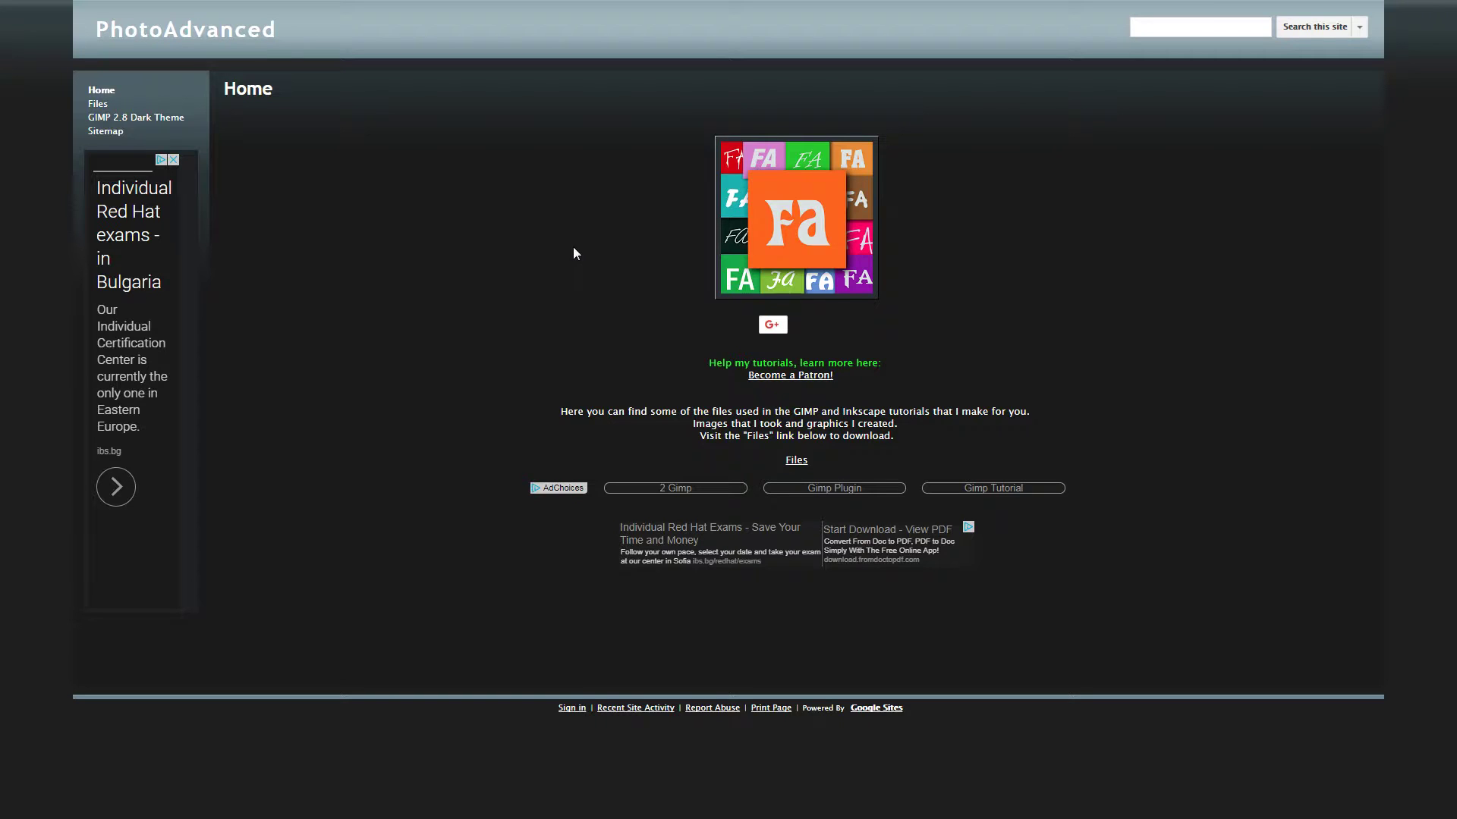
Browse the site's Files page, then return to the site's home page.
left_click(96, 105)
scroll(350, 334, "down", 4)
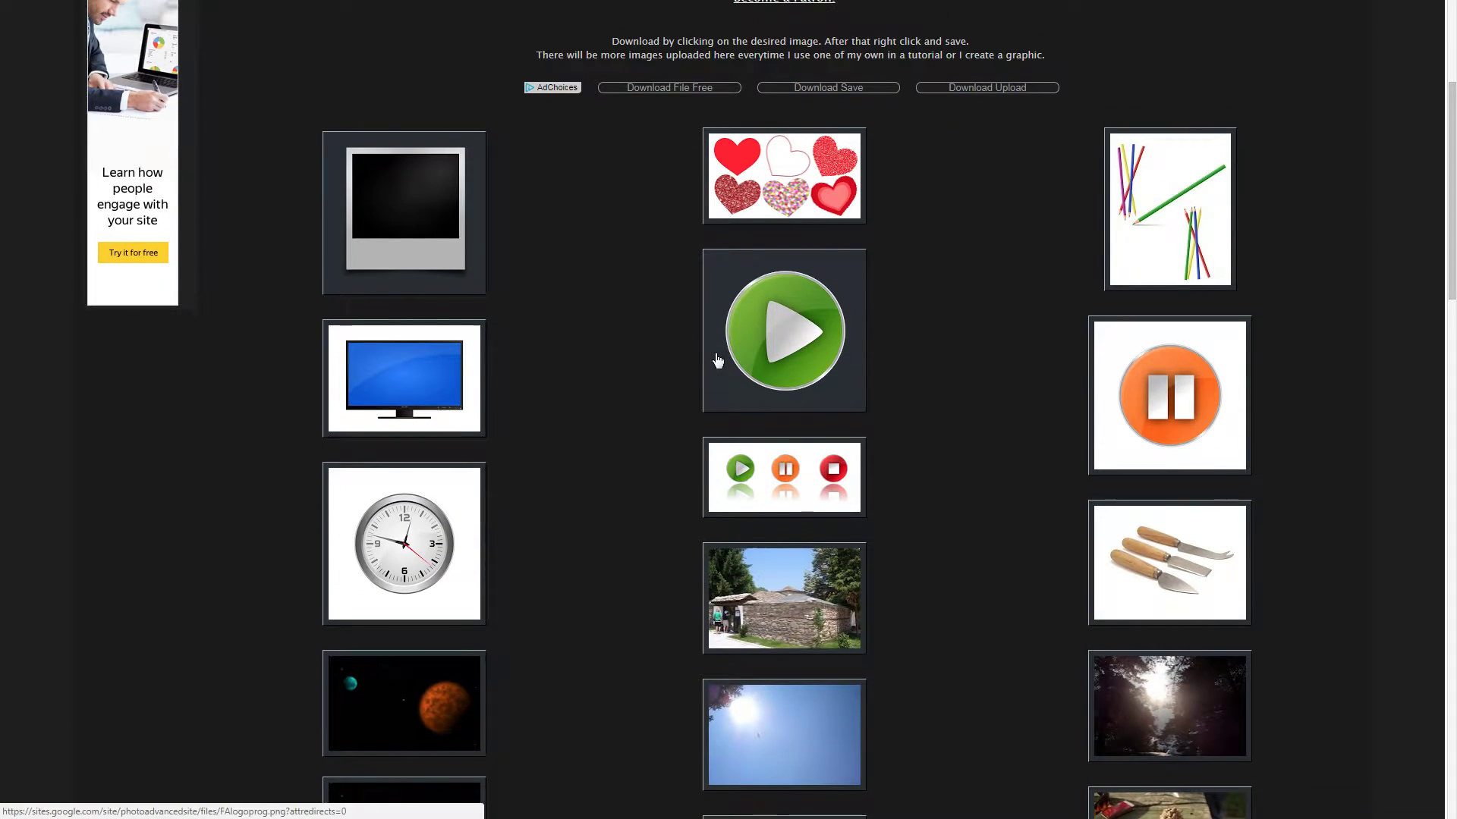
scroll(609, 334, "down", 5)
scroll(668, 282, "down", 4)
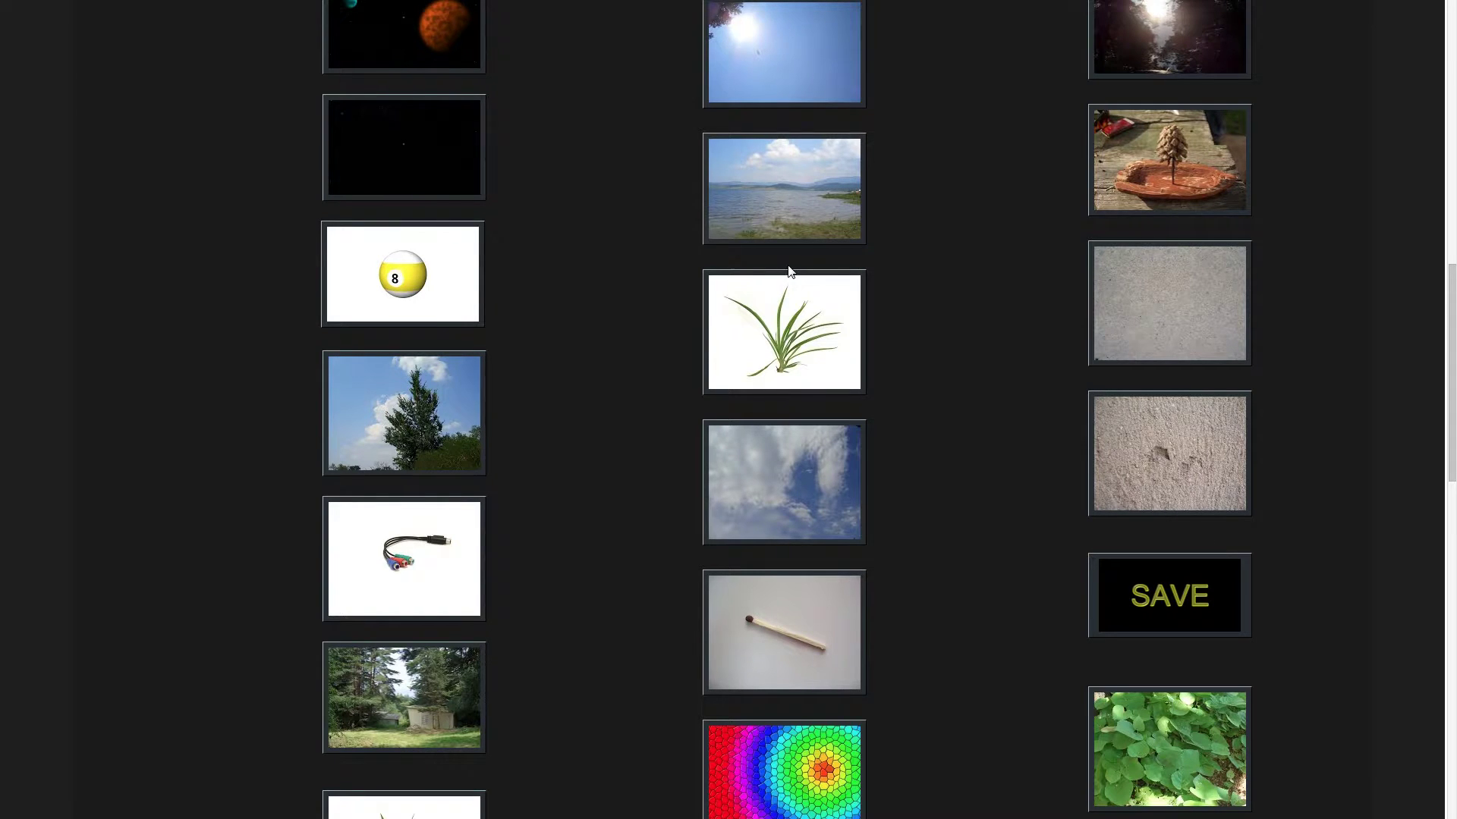
scroll(637, 304, "up", 12)
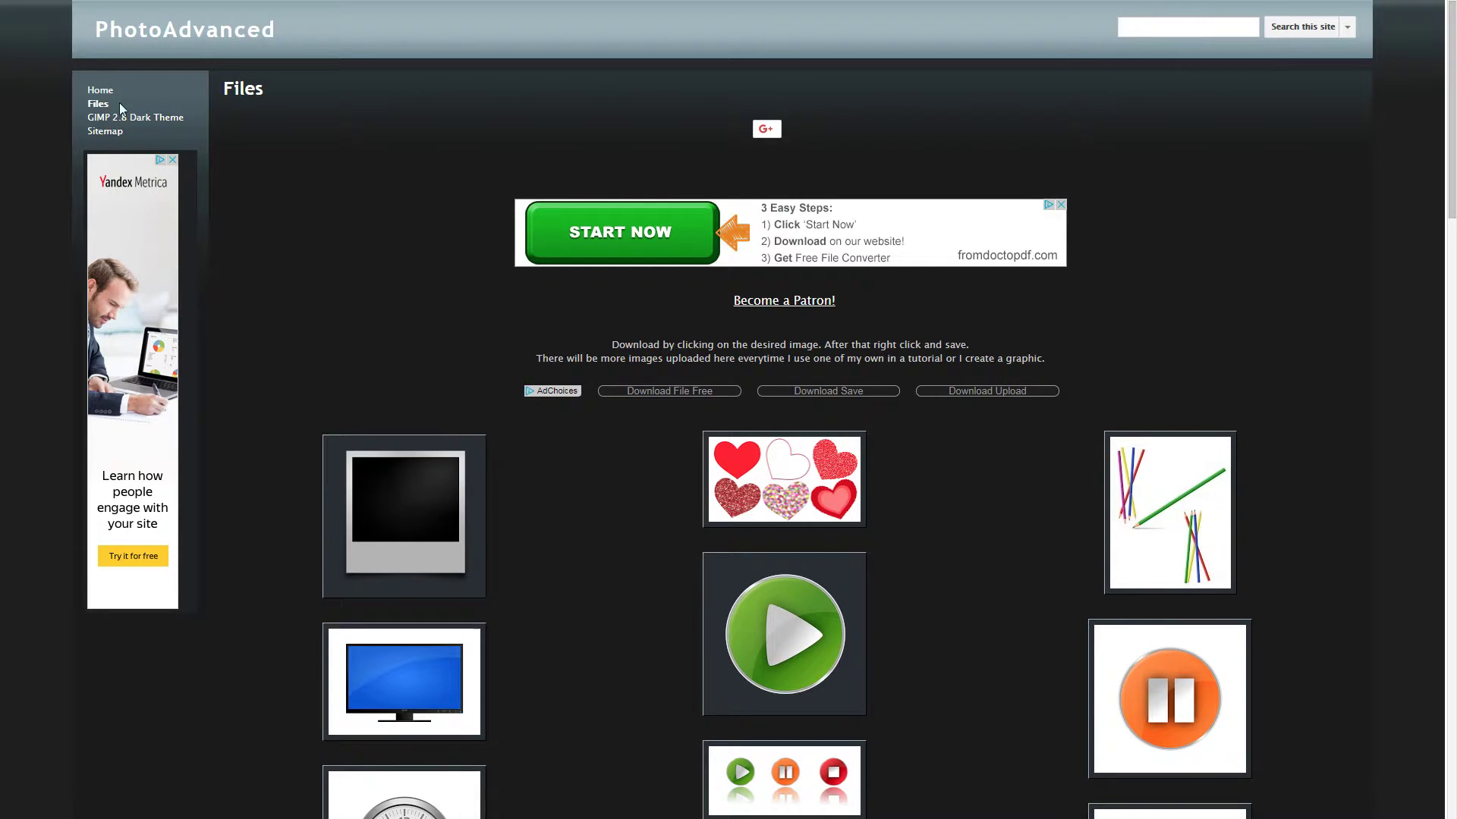
left_click(100, 90)
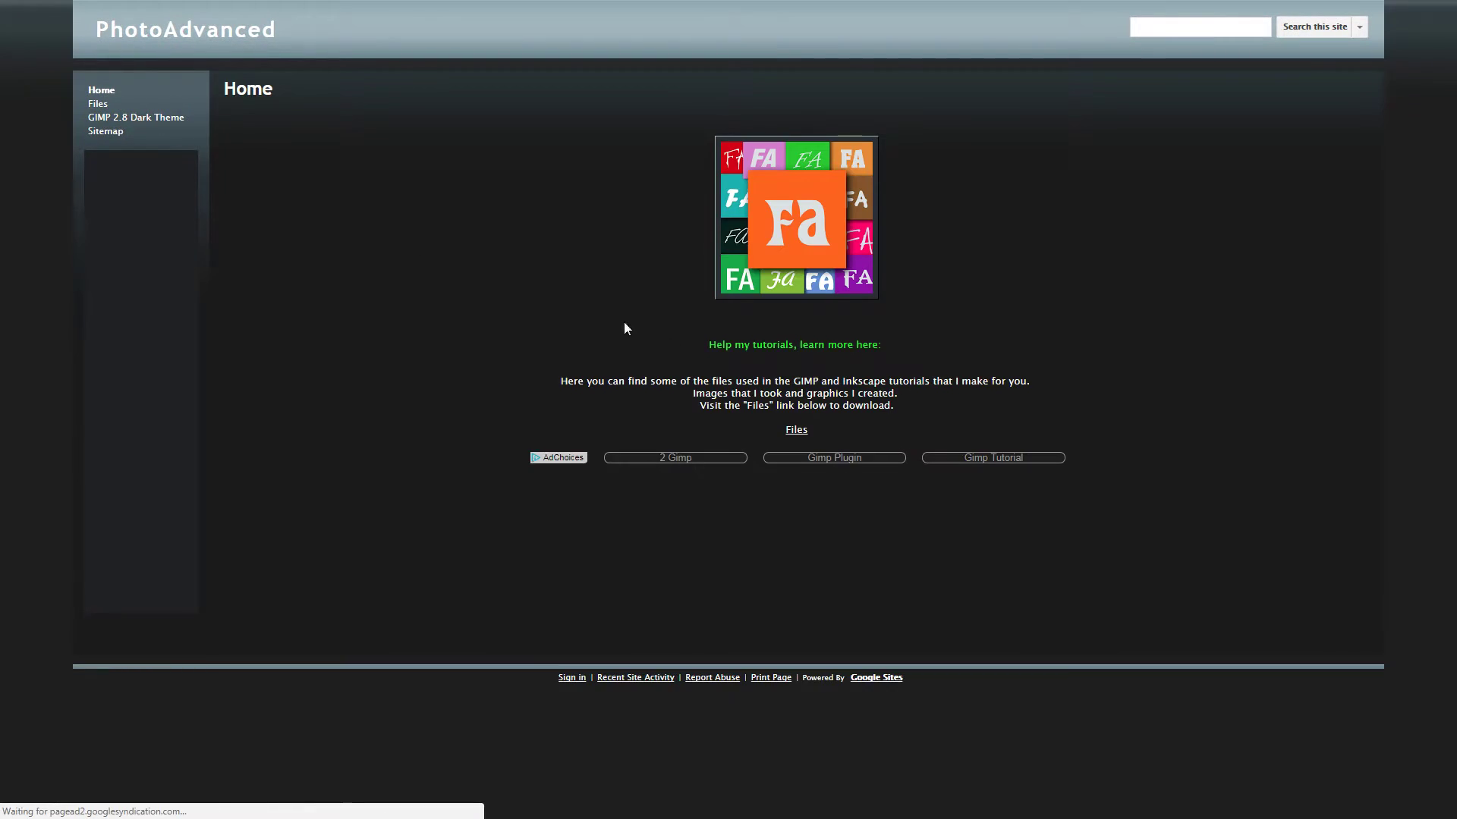
Download the theme zip archive from the GIMP 2.8 Dark Theme page.
left_click(137, 120)
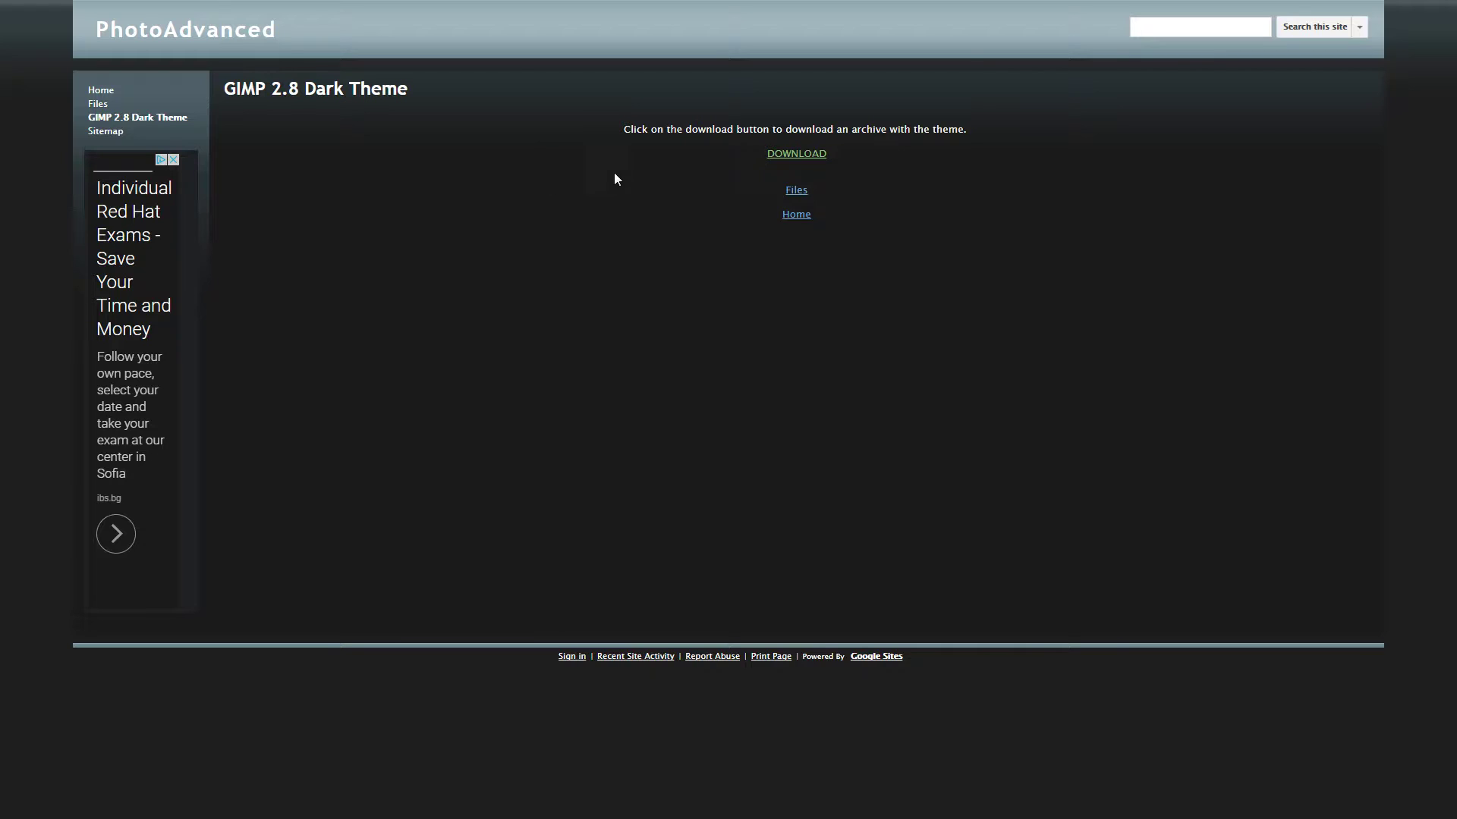
left_click(775, 158)
left_click(789, 156)
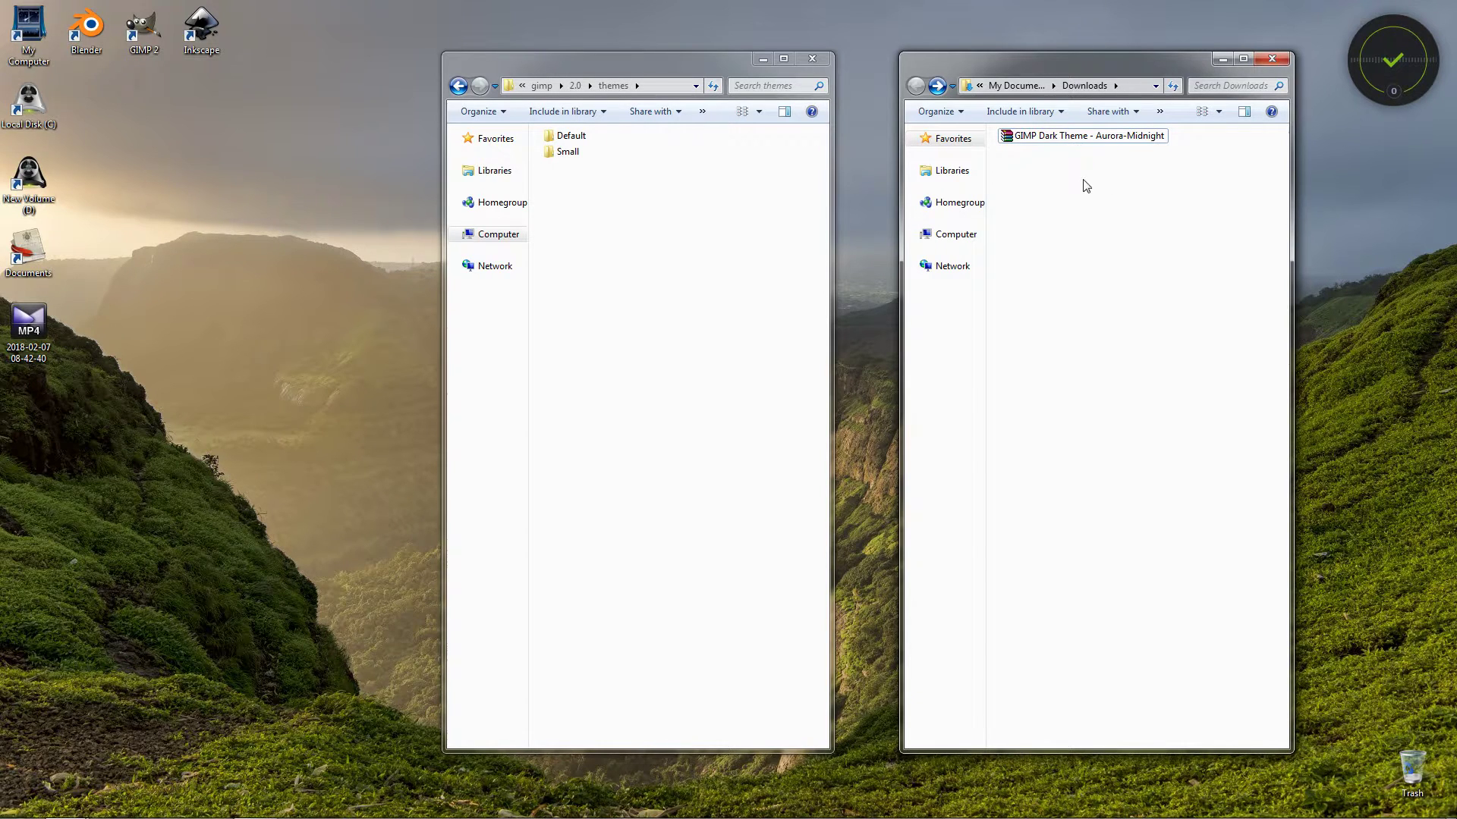
Extract the downloaded theme archive into Downloads with 7-Zip Extract Here.
right_click(1080, 138)
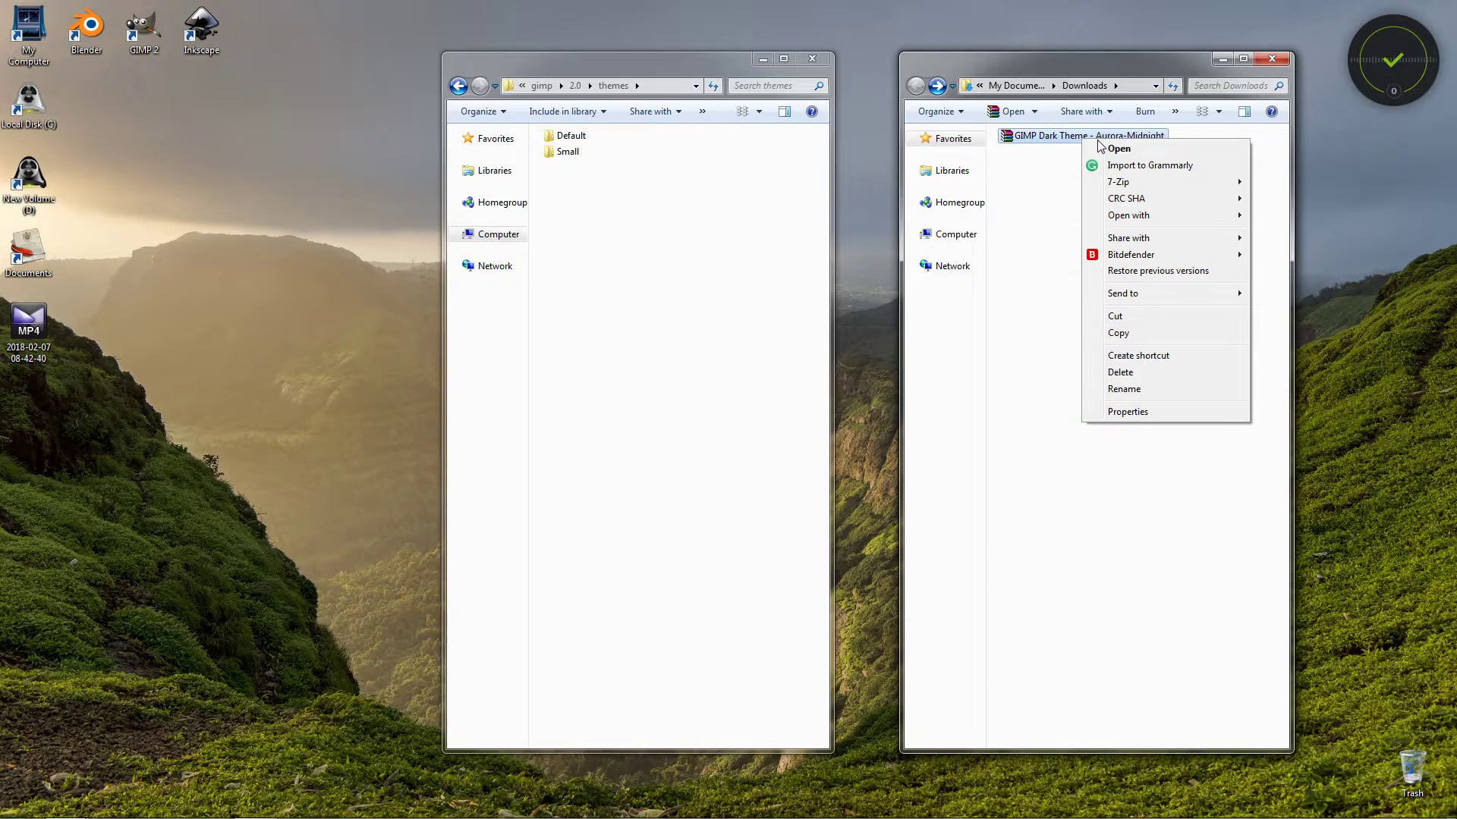
mouse_move(1131, 182)
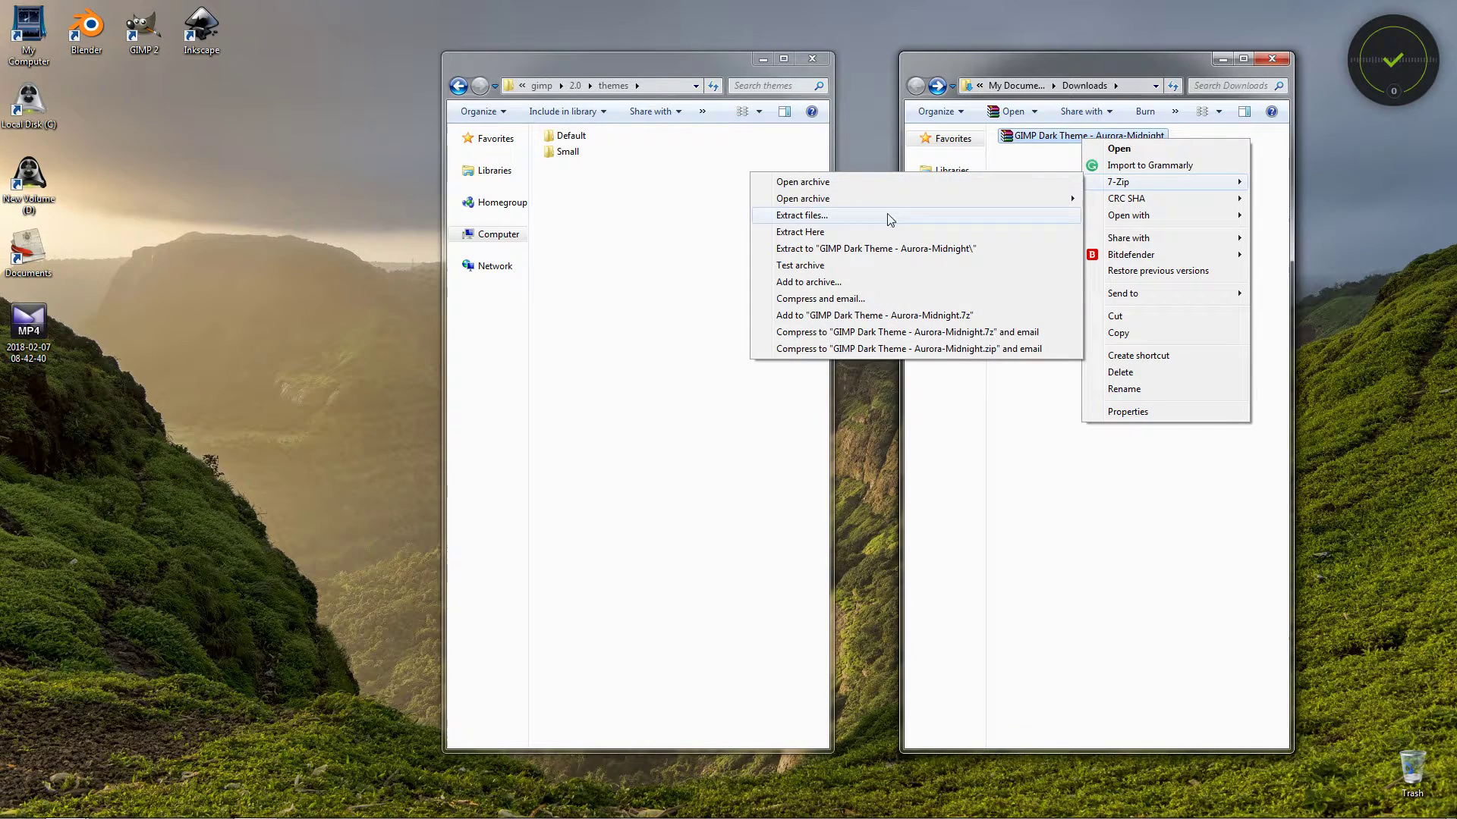
left_click(824, 232)
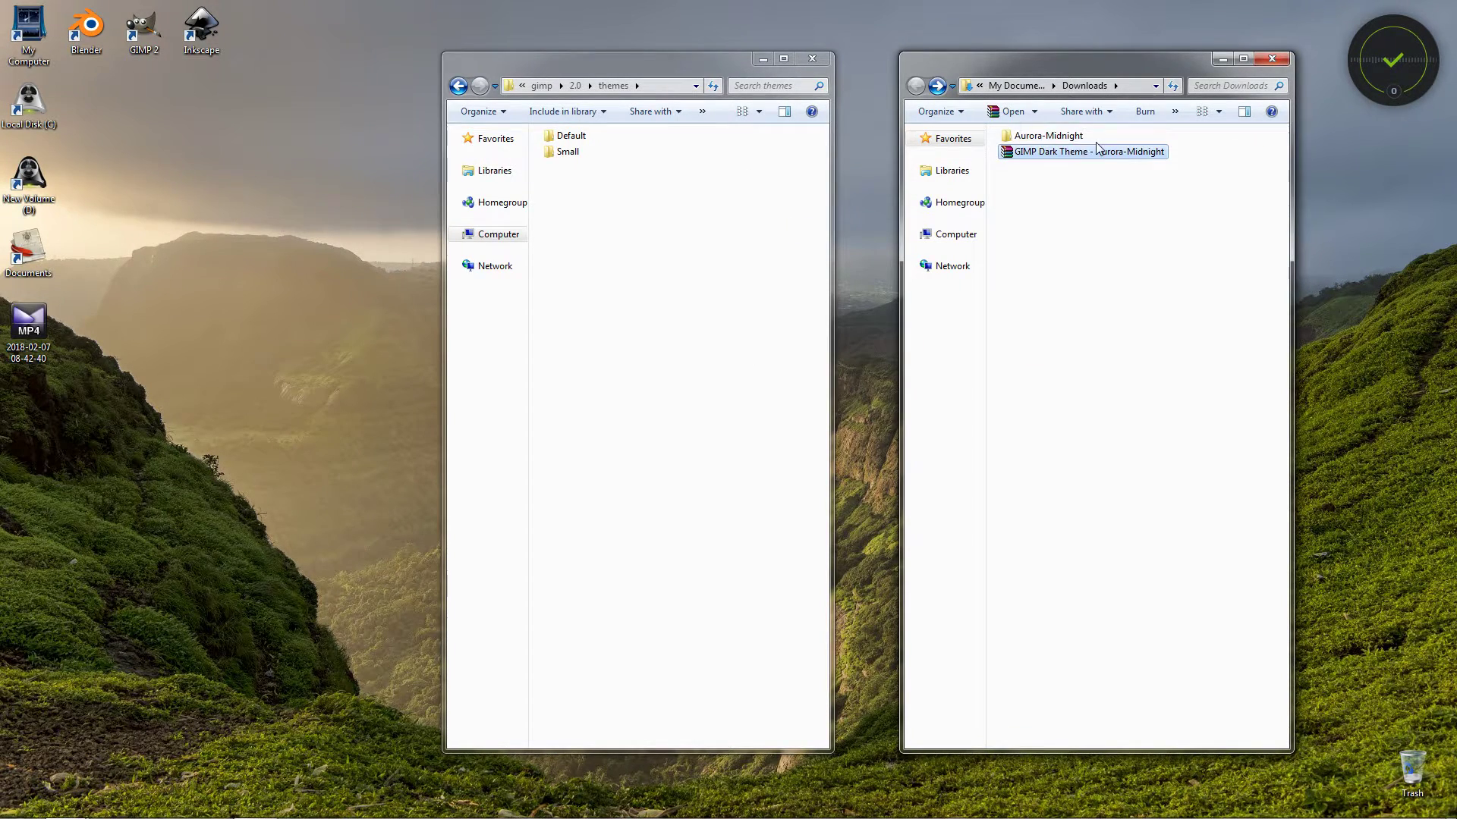
Check that the Aurora-Midnight folder holds a gtkrc file, then return to Downloads.
double_click(1065, 138)
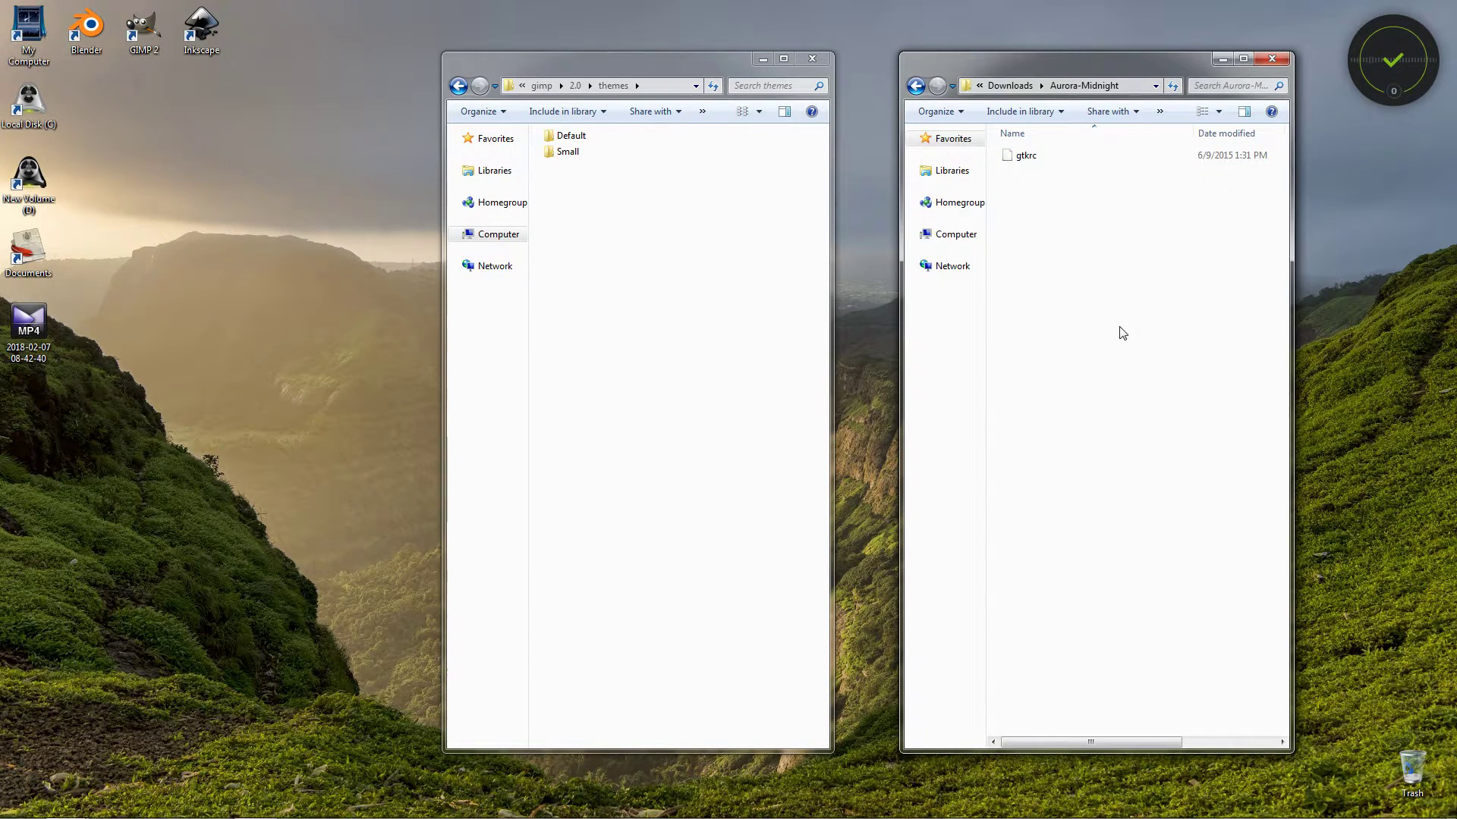
key("BackSpace")
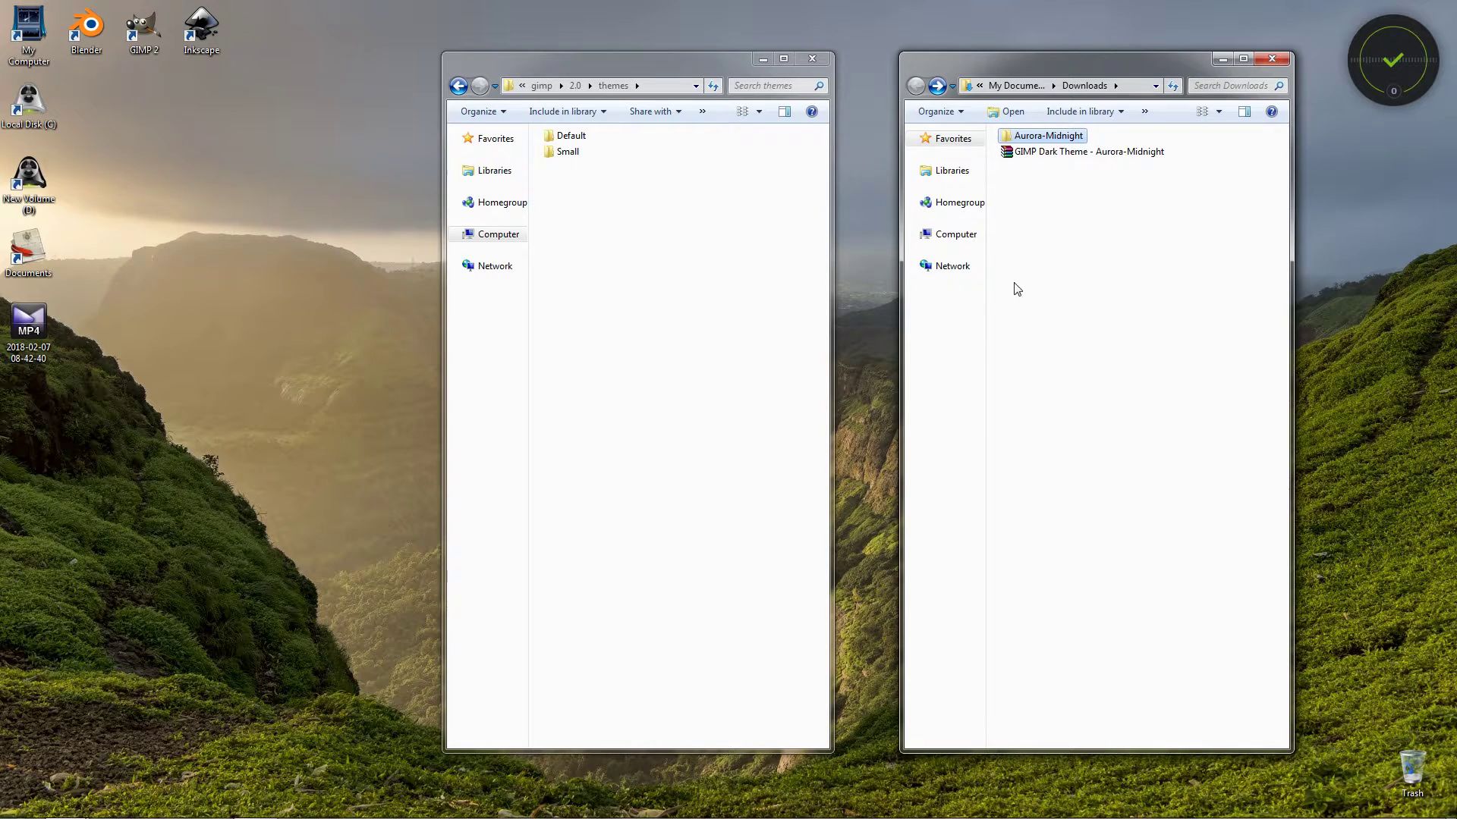
left_click(699, 308)
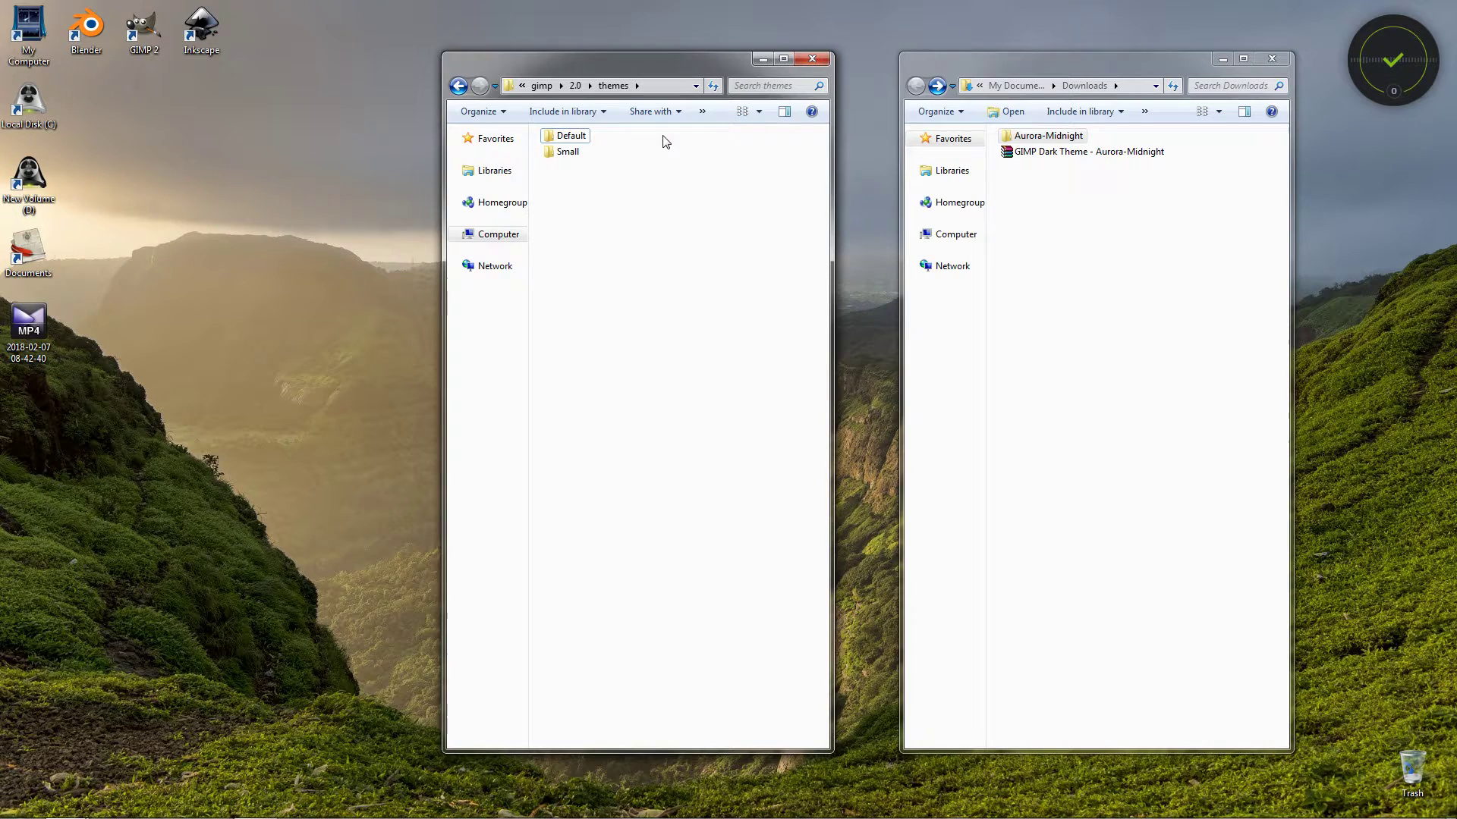
Widen the themes window and reveal its path, C:\Program Files\GIMP 2\share\gimp\2.0\themes.
left_click_drag(832, 170, 886, 172)
left_click(715, 88)
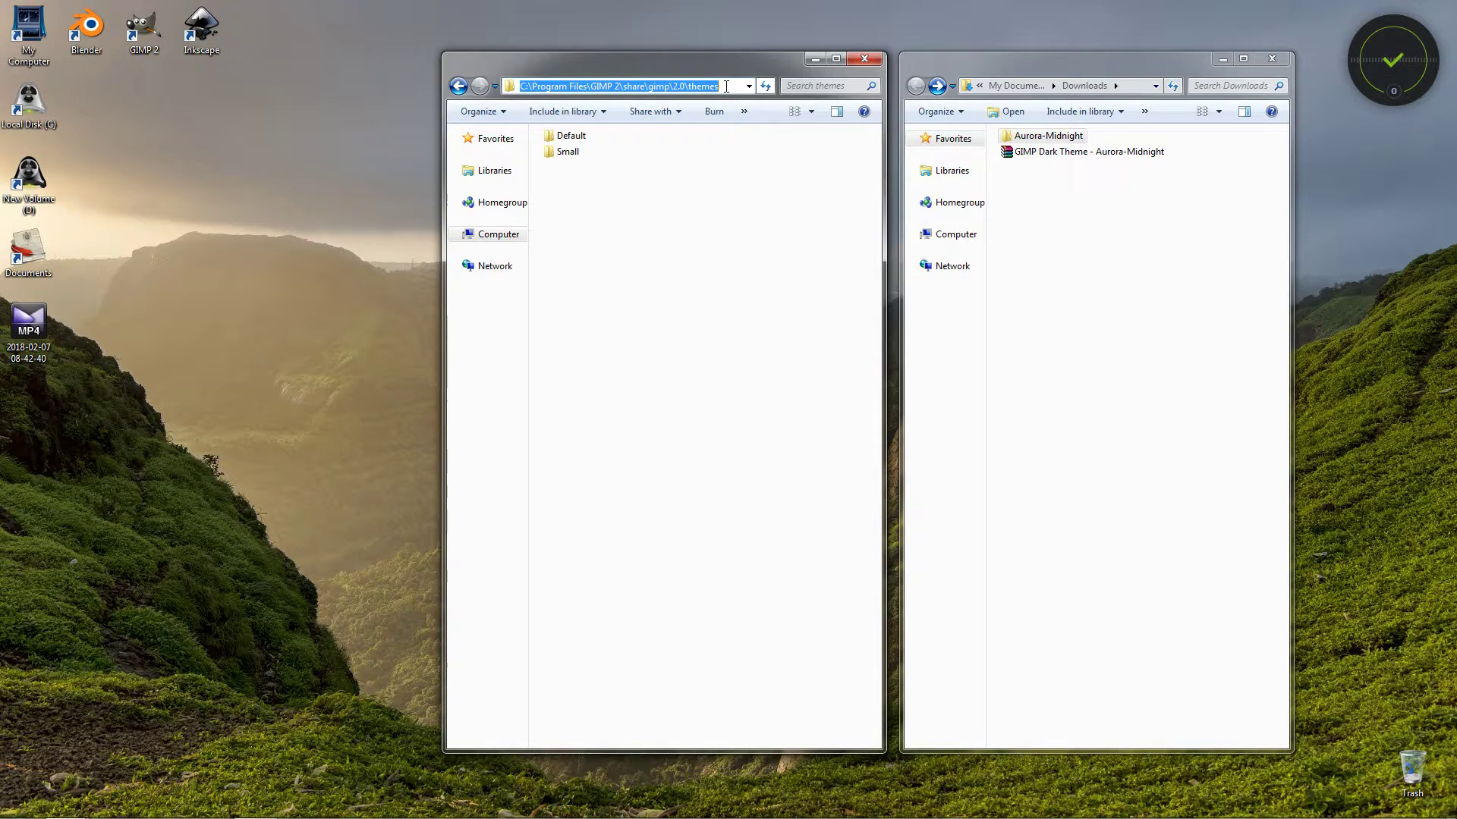
left_click_drag(728, 86, 513, 104)
key("End")
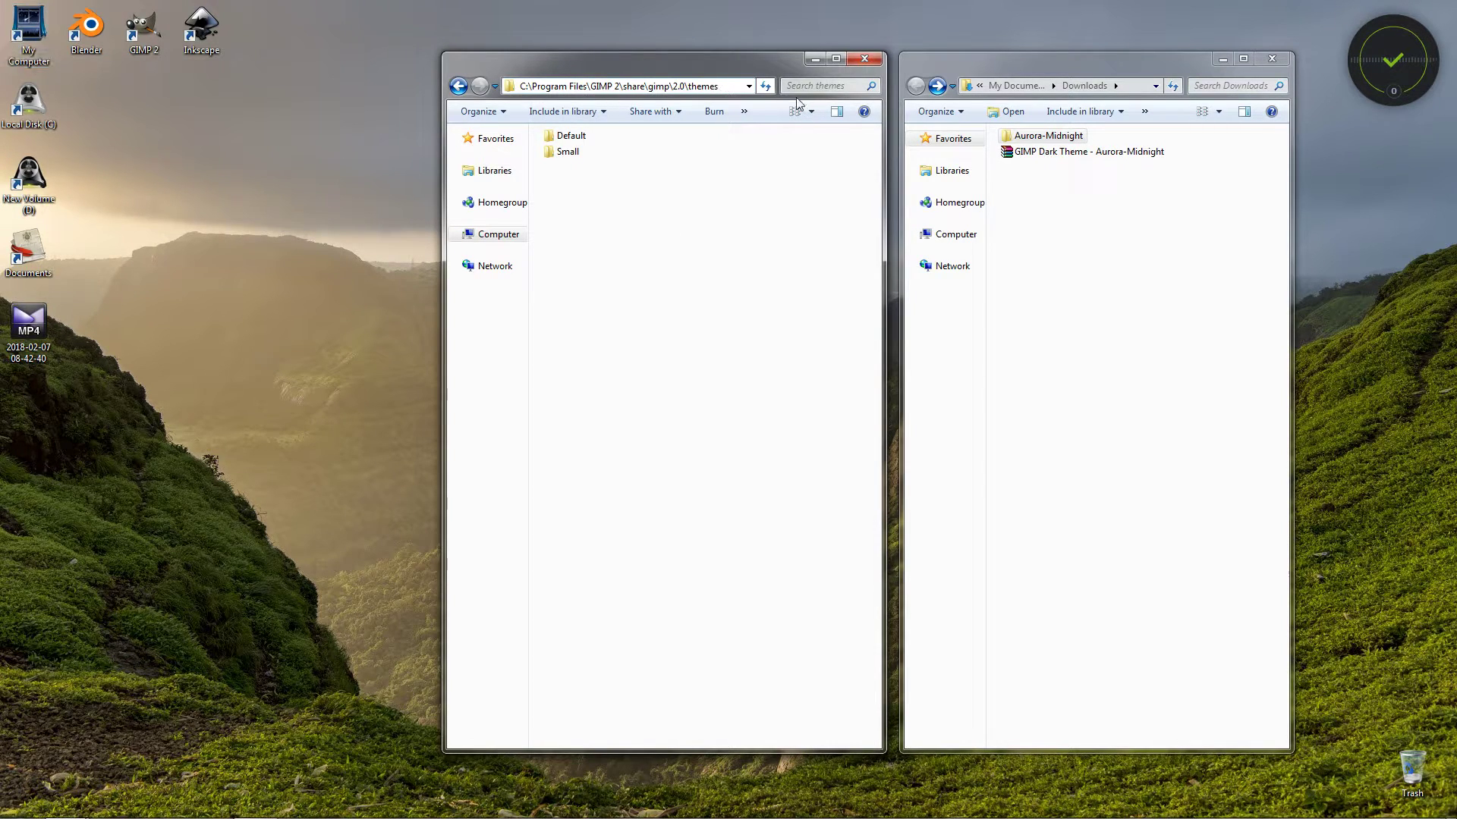
Dismiss the search suggestions and select the extracted Aurora-Midnight folder in Downloads.
left_click(822, 86)
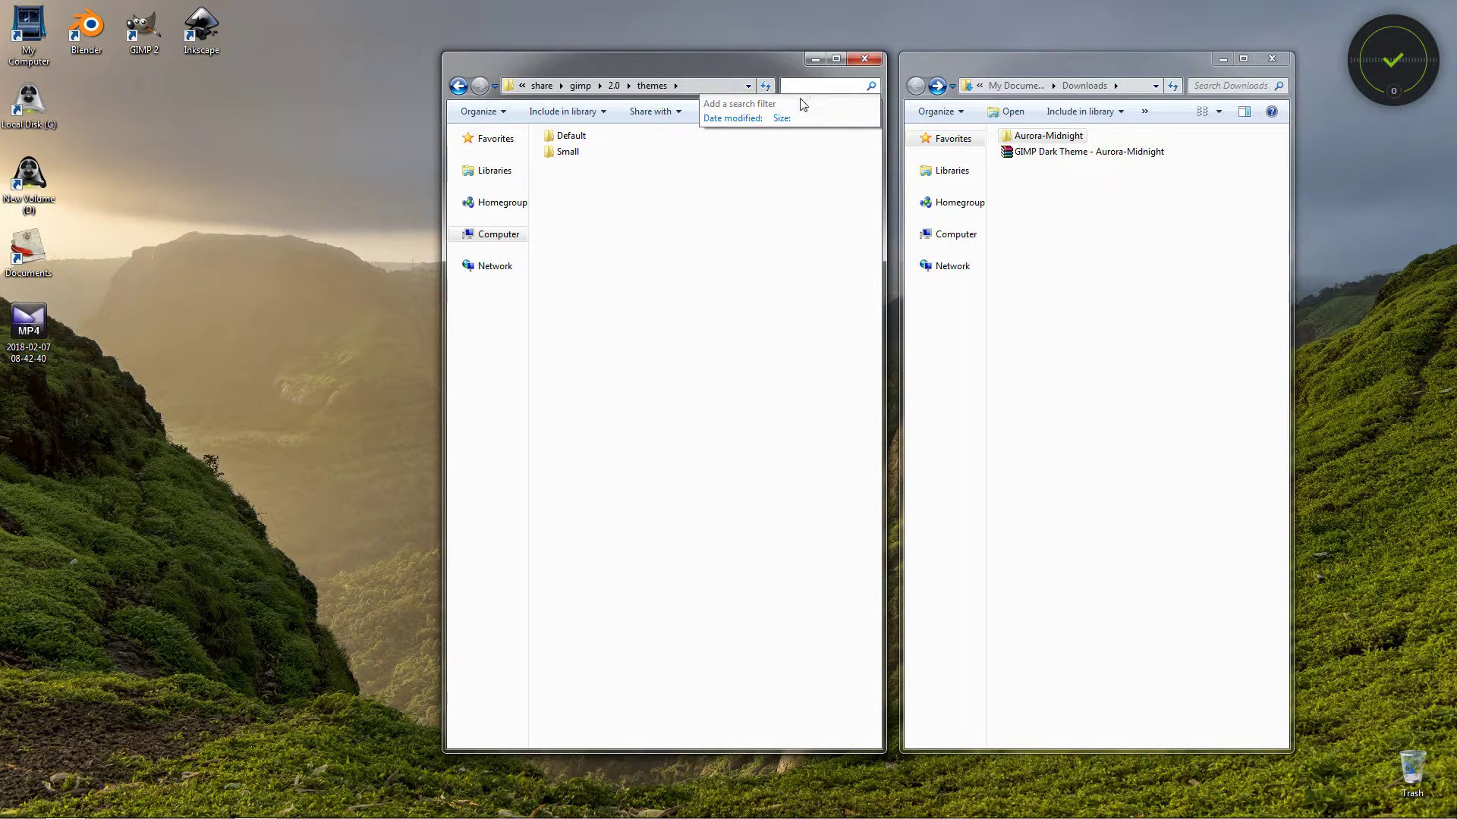
left_click(724, 233)
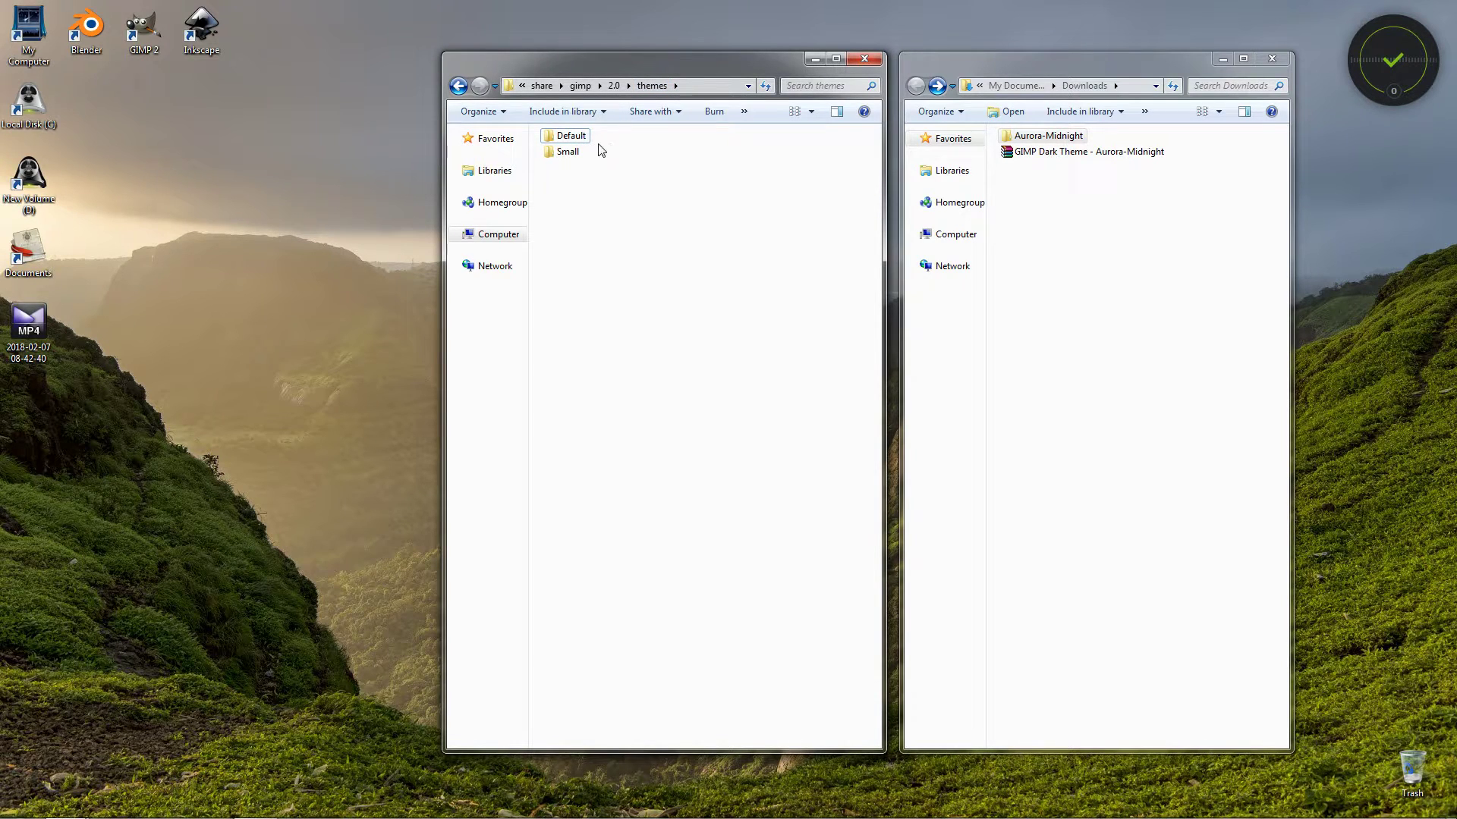
left_click(1055, 141)
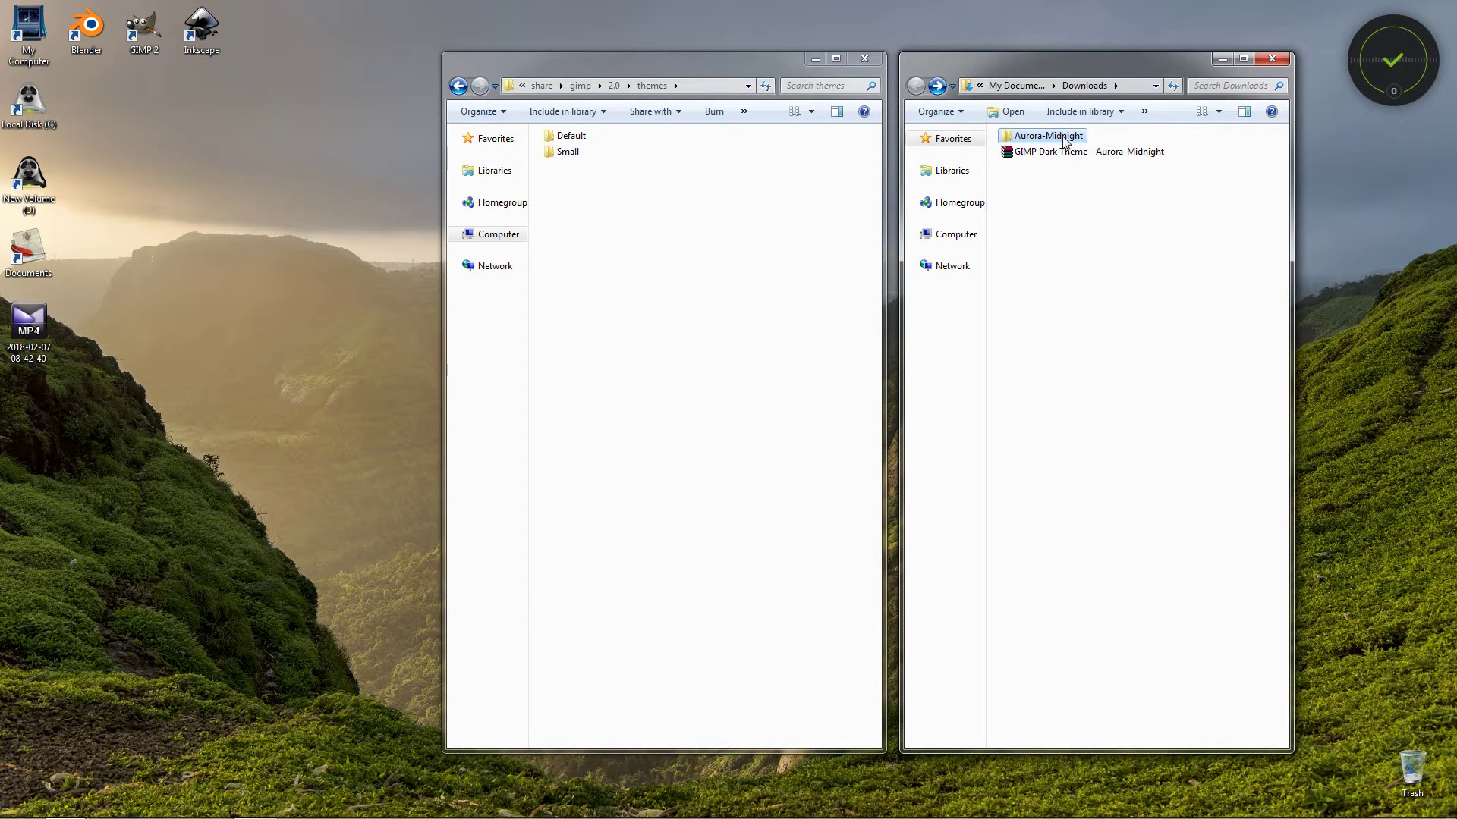
Copy Aurora-Midnight into GIMP's themes folder with administrator permission, then launch GIMP 2.8.
left_click_drag(1065, 142, 663, 283)
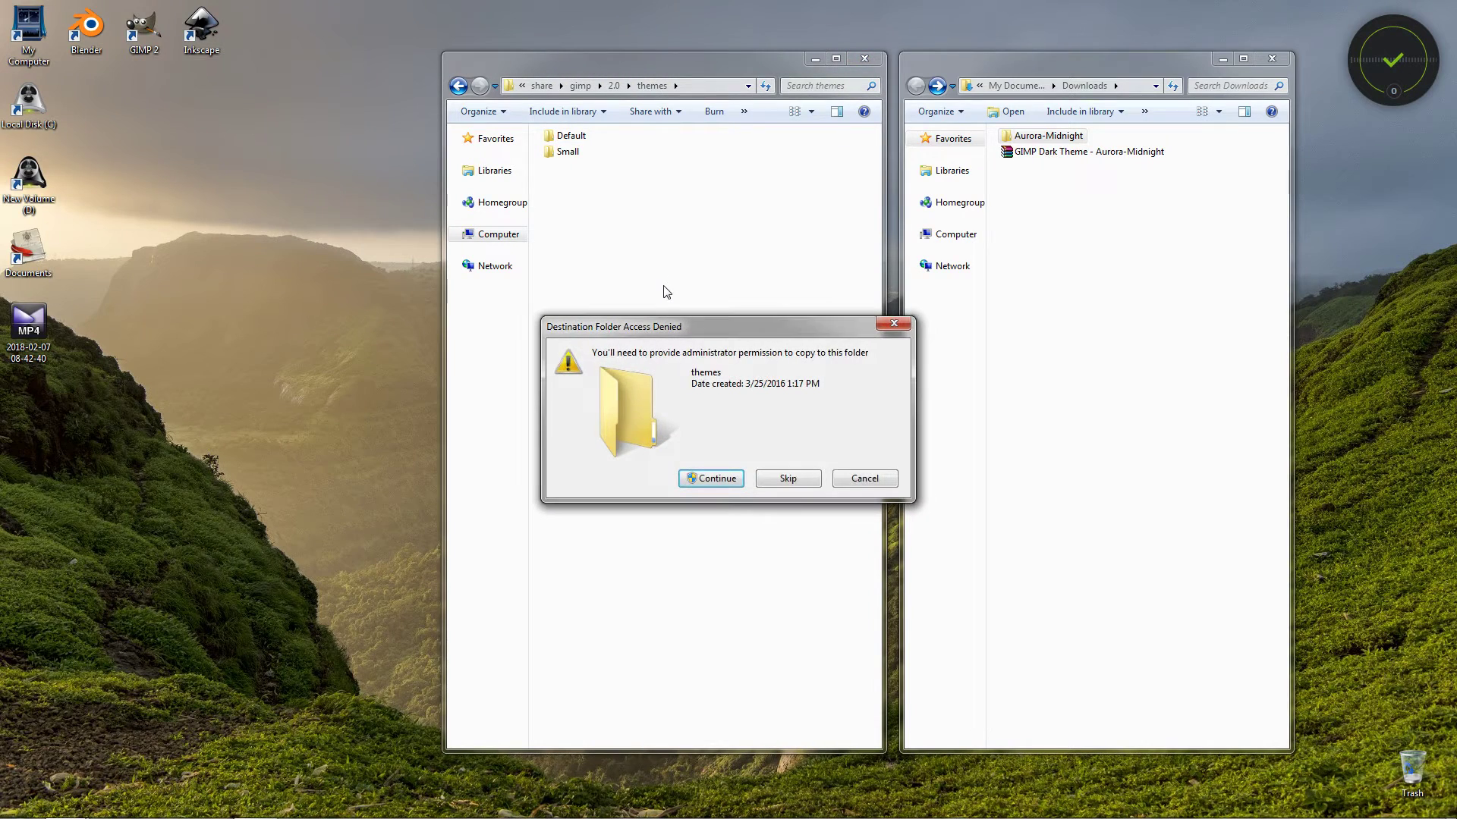
left_click(714, 483)
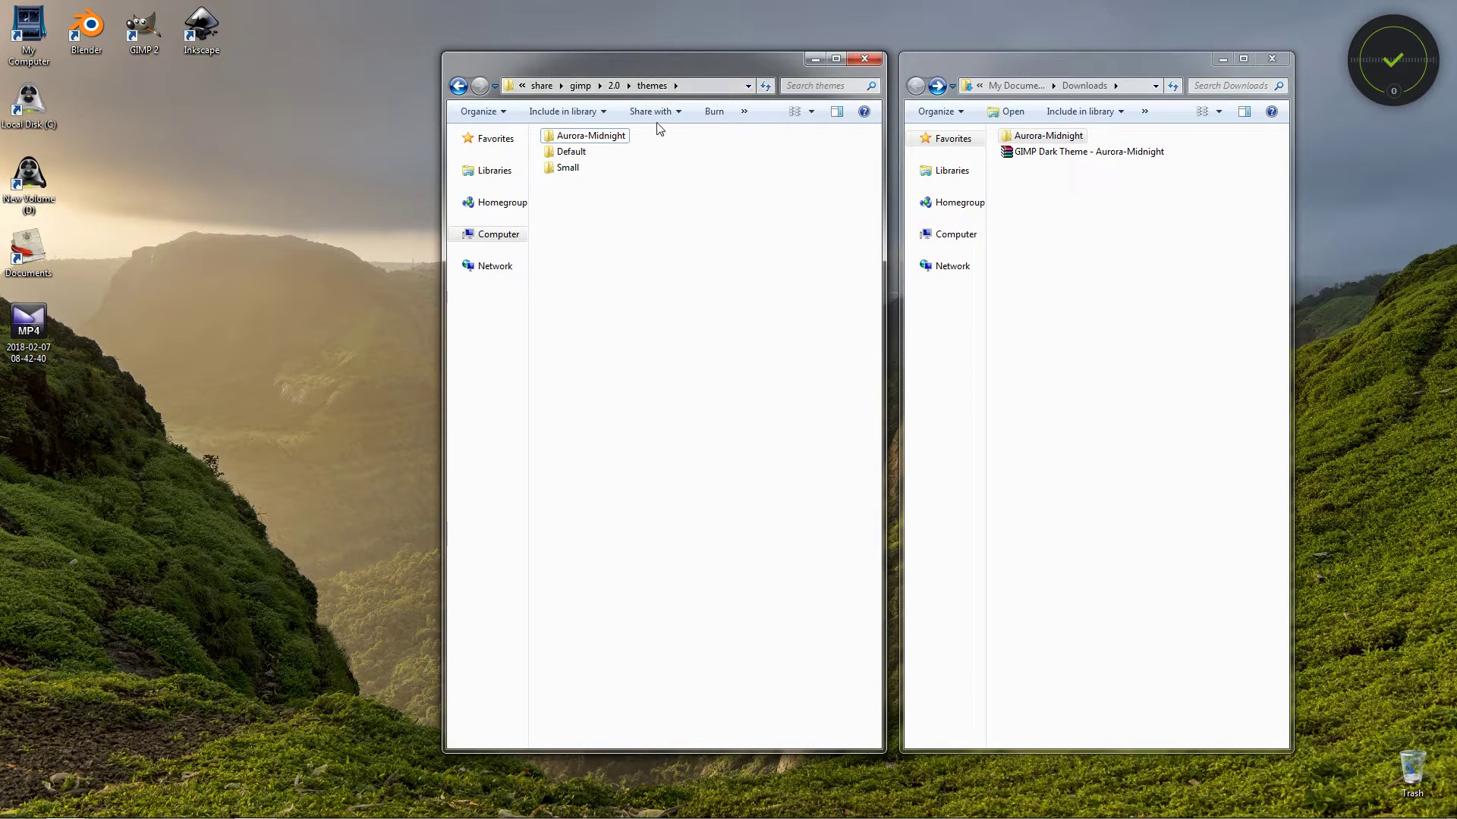
double_click(153, 49)
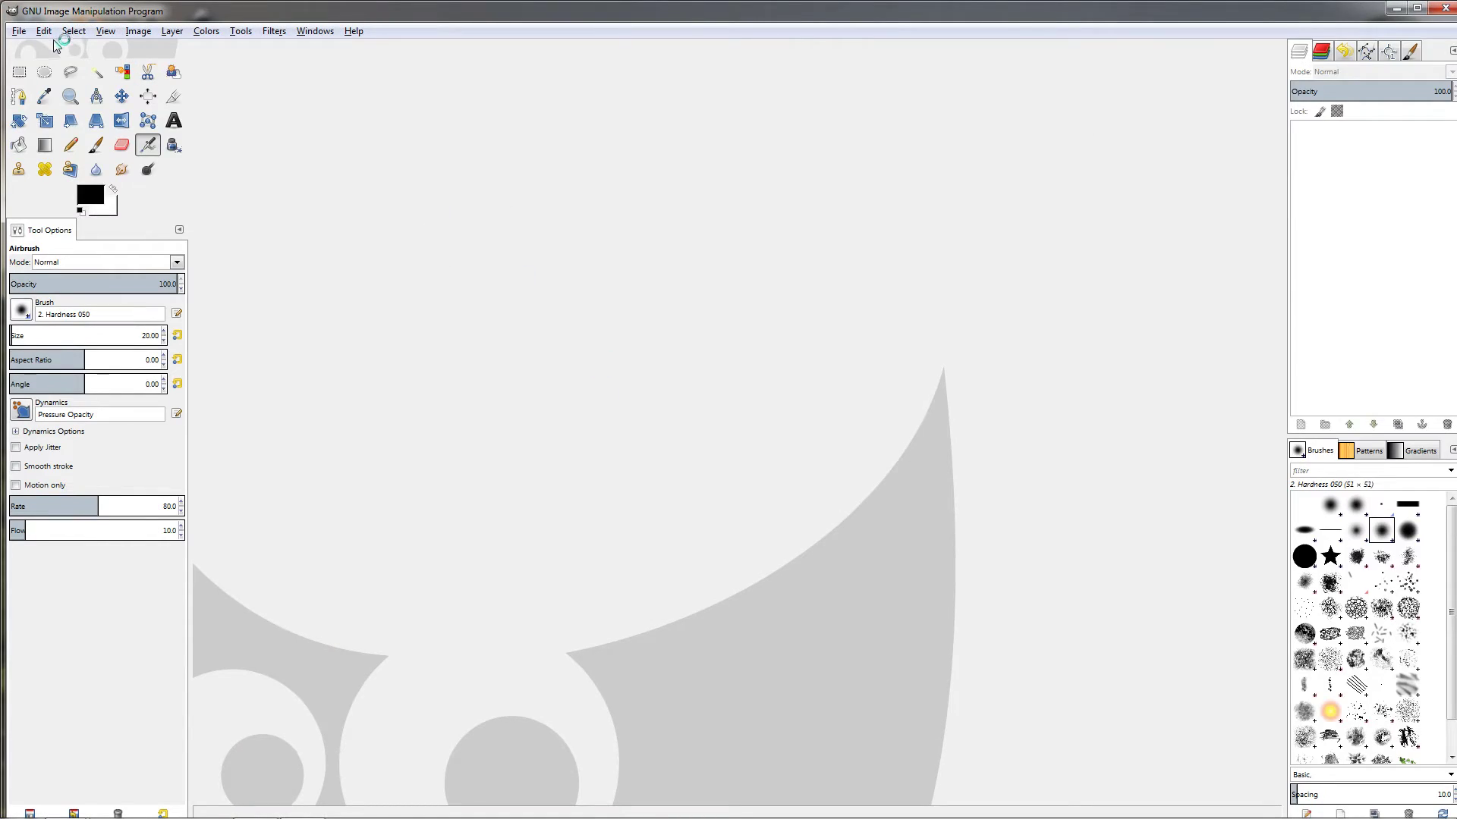
Choose Aurora-Midnight as the Preferences theme, confirm with OK, and close GIMP.
left_click(45, 31)
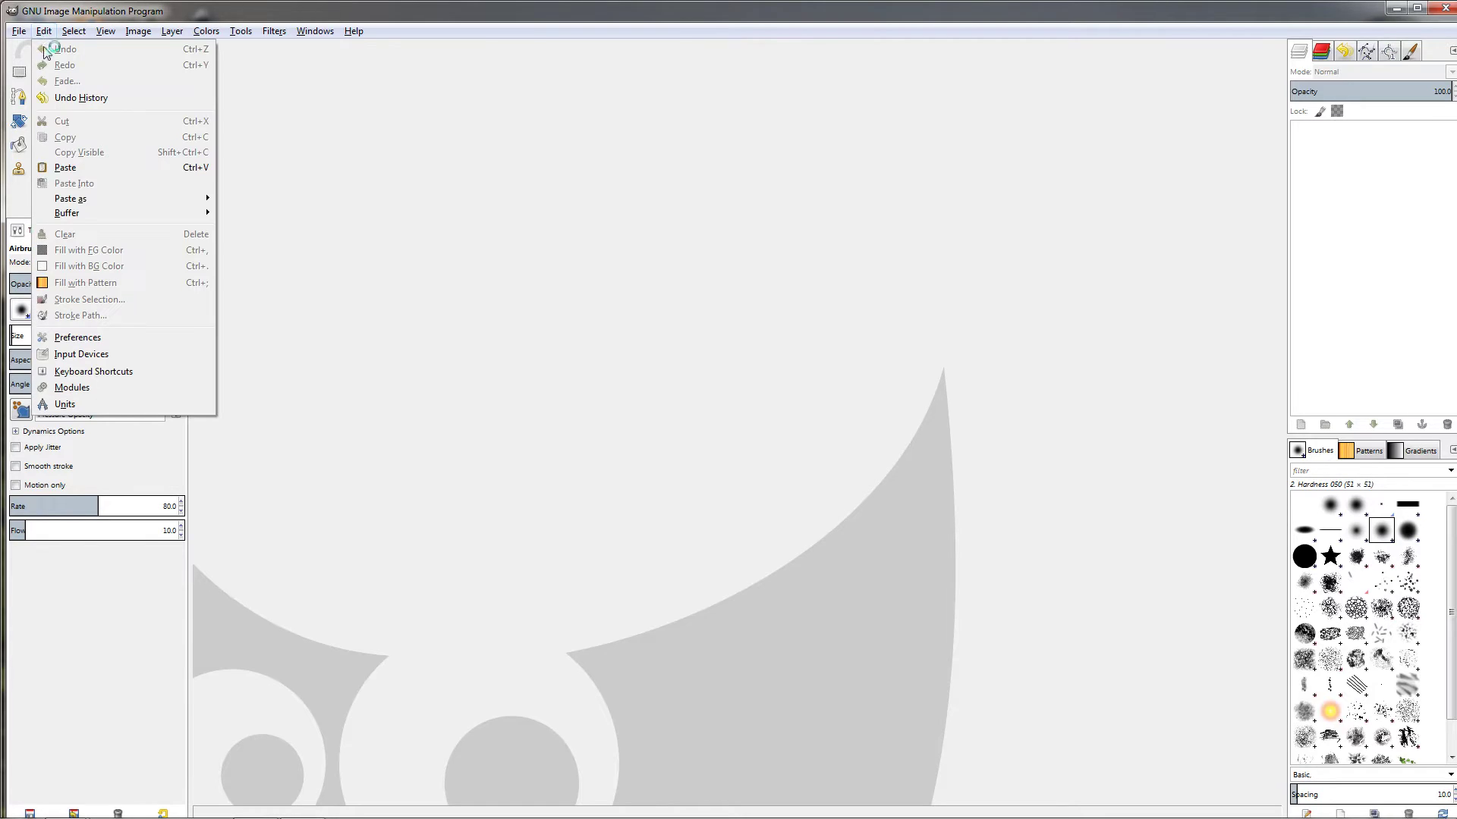
left_click(120, 334)
left_click(261, 216)
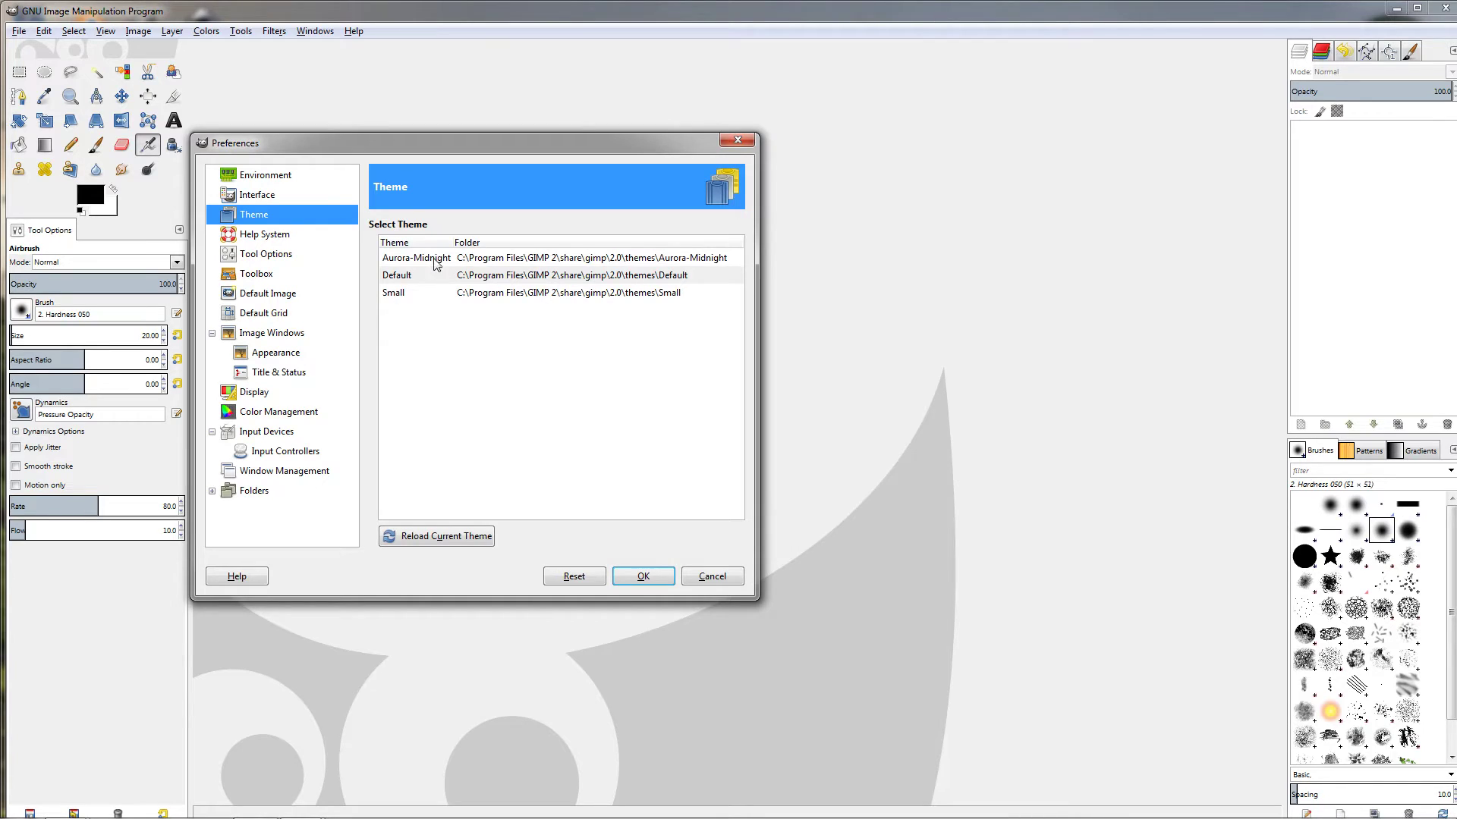
left_click(527, 262)
left_click(644, 578)
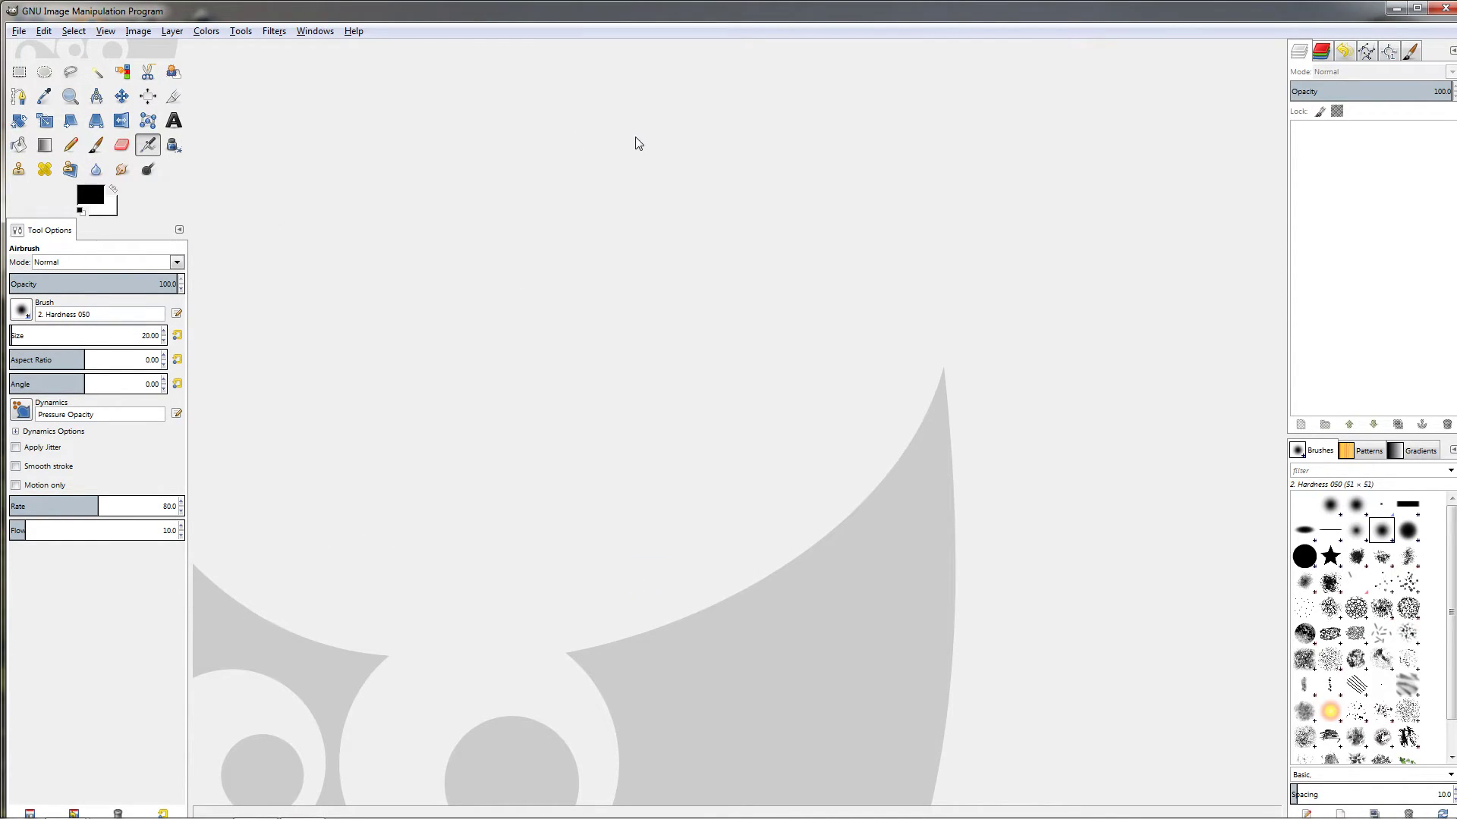
left_click(1444, 9)
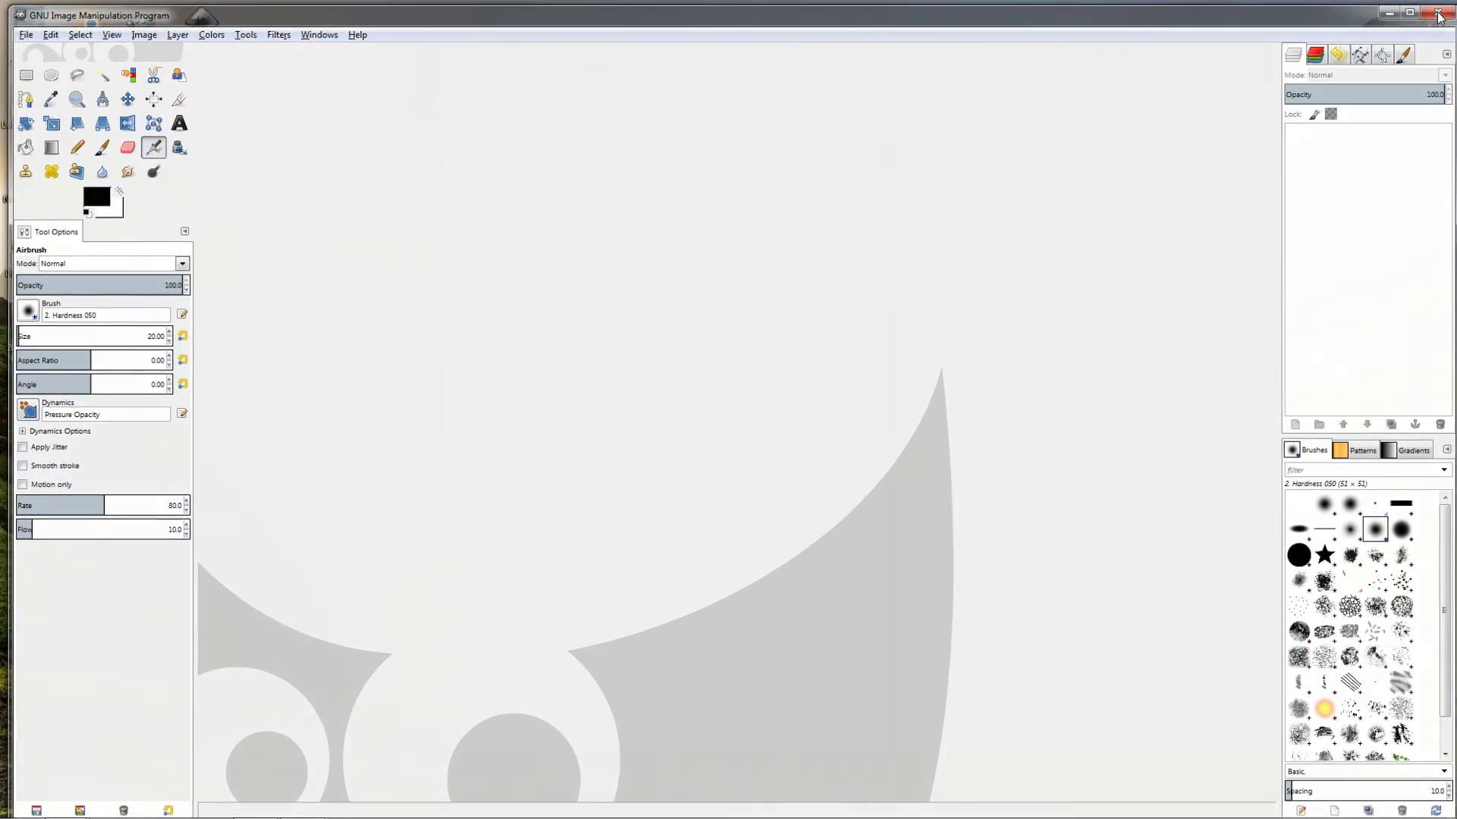
Relaunch GIMP 2.8 from the desktop icon to see the Aurora-Midnight dark theme.
double_click(141, 55)
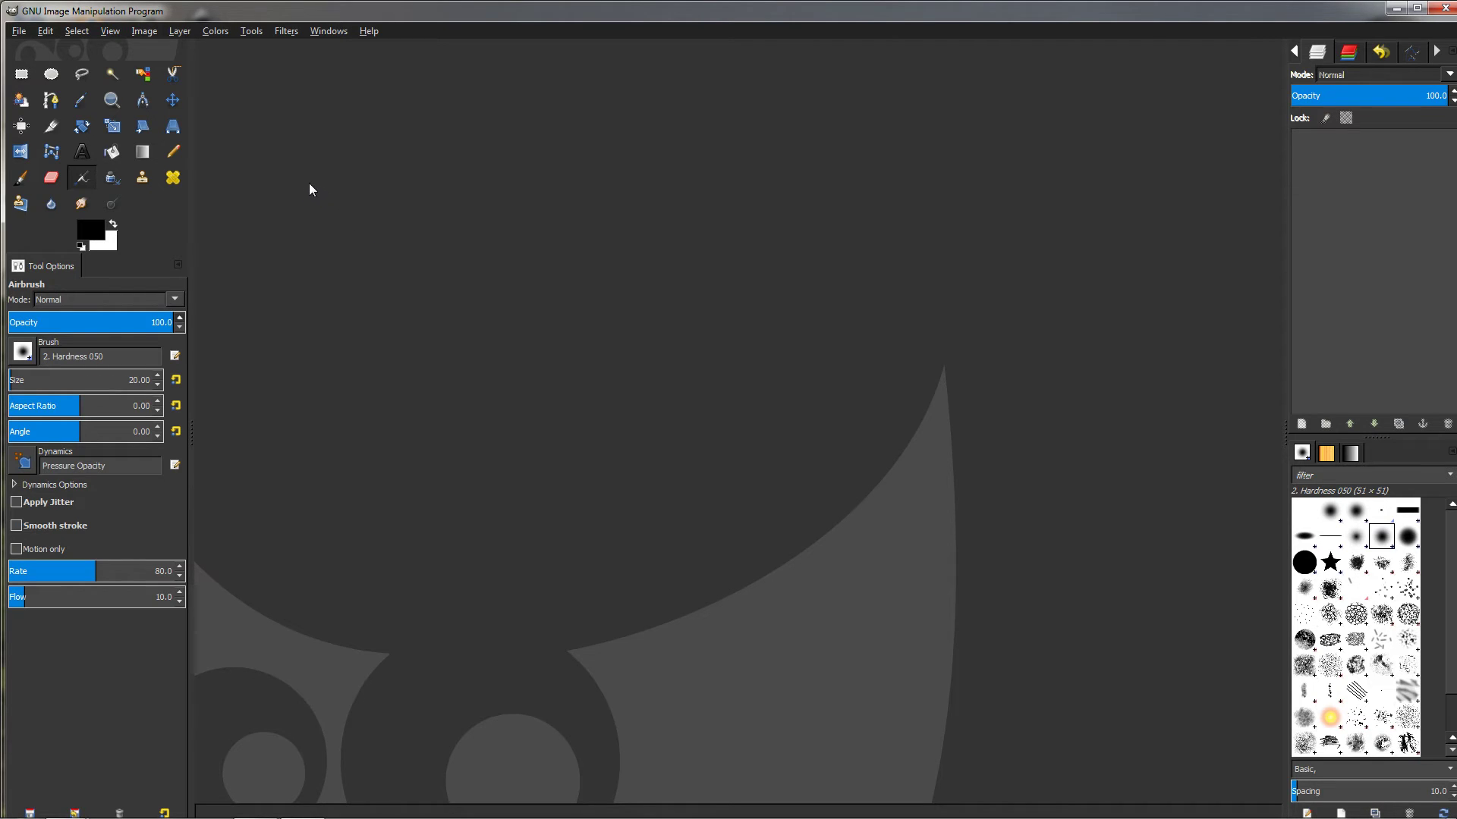
Set the Preferences theme back to Default and confirm with OK.
left_click(47, 34)
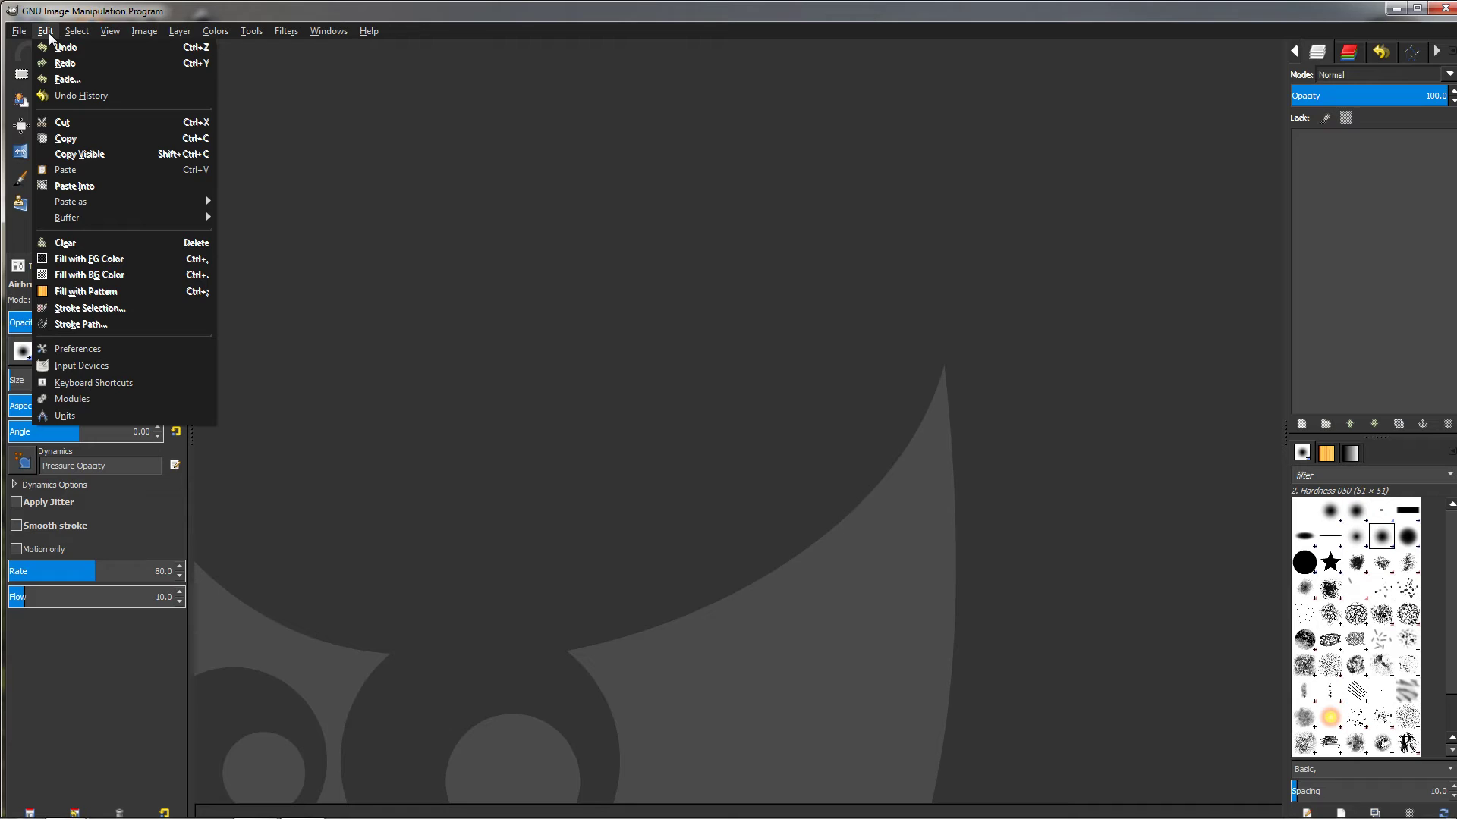
left_click(103, 346)
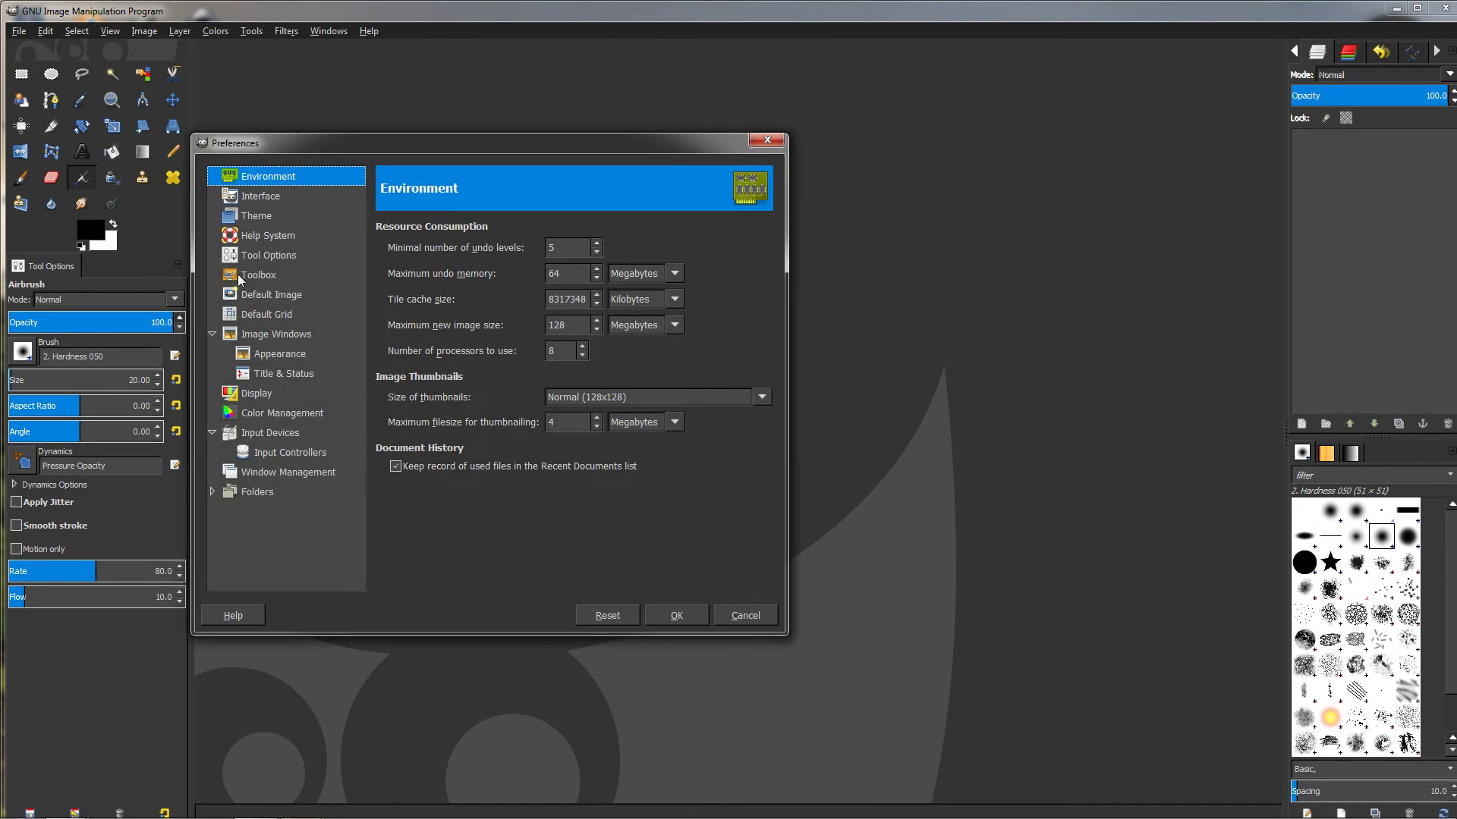
left_click(269, 219)
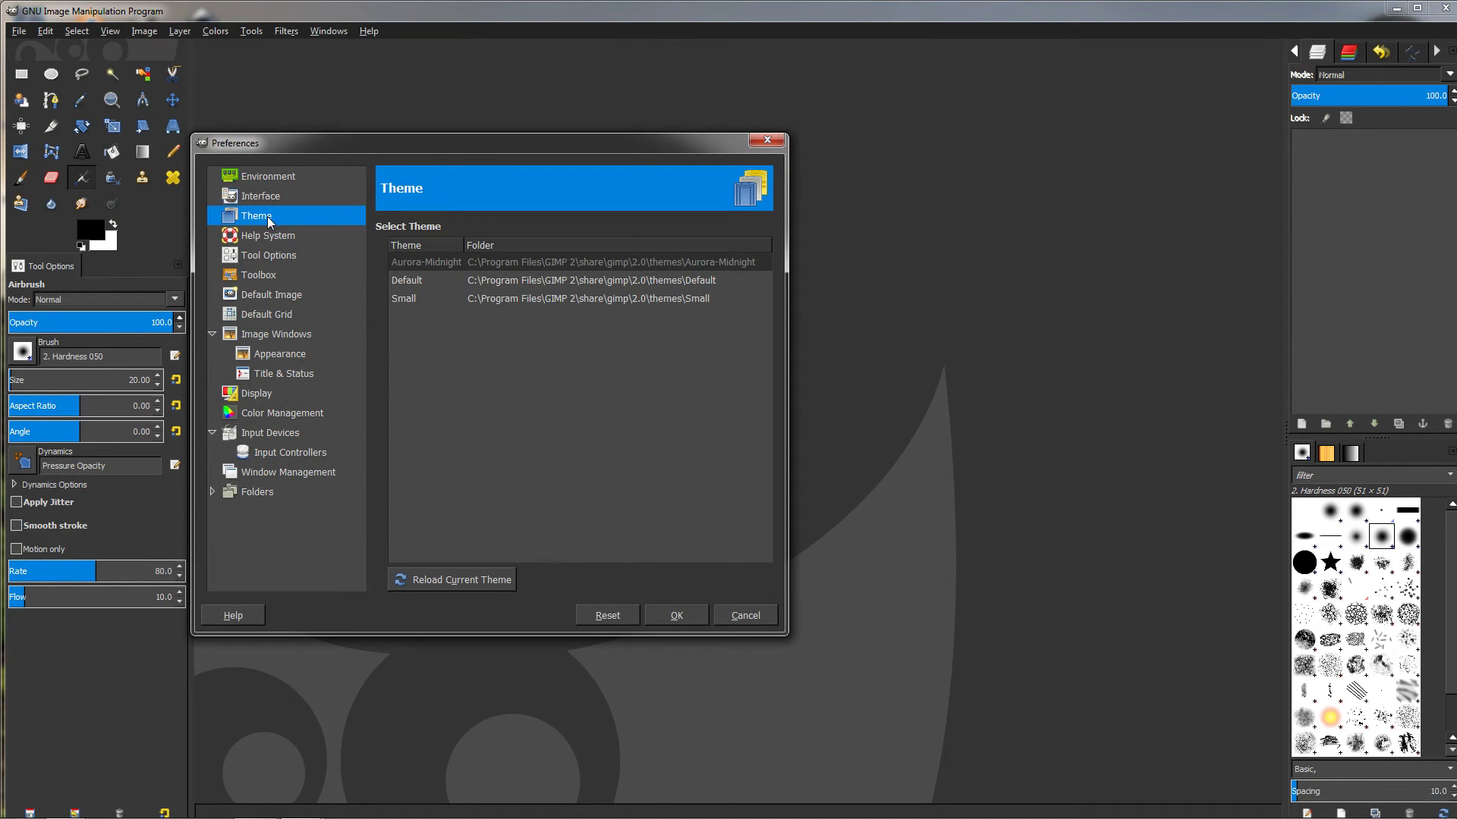
left_click(465, 282)
left_click(701, 623)
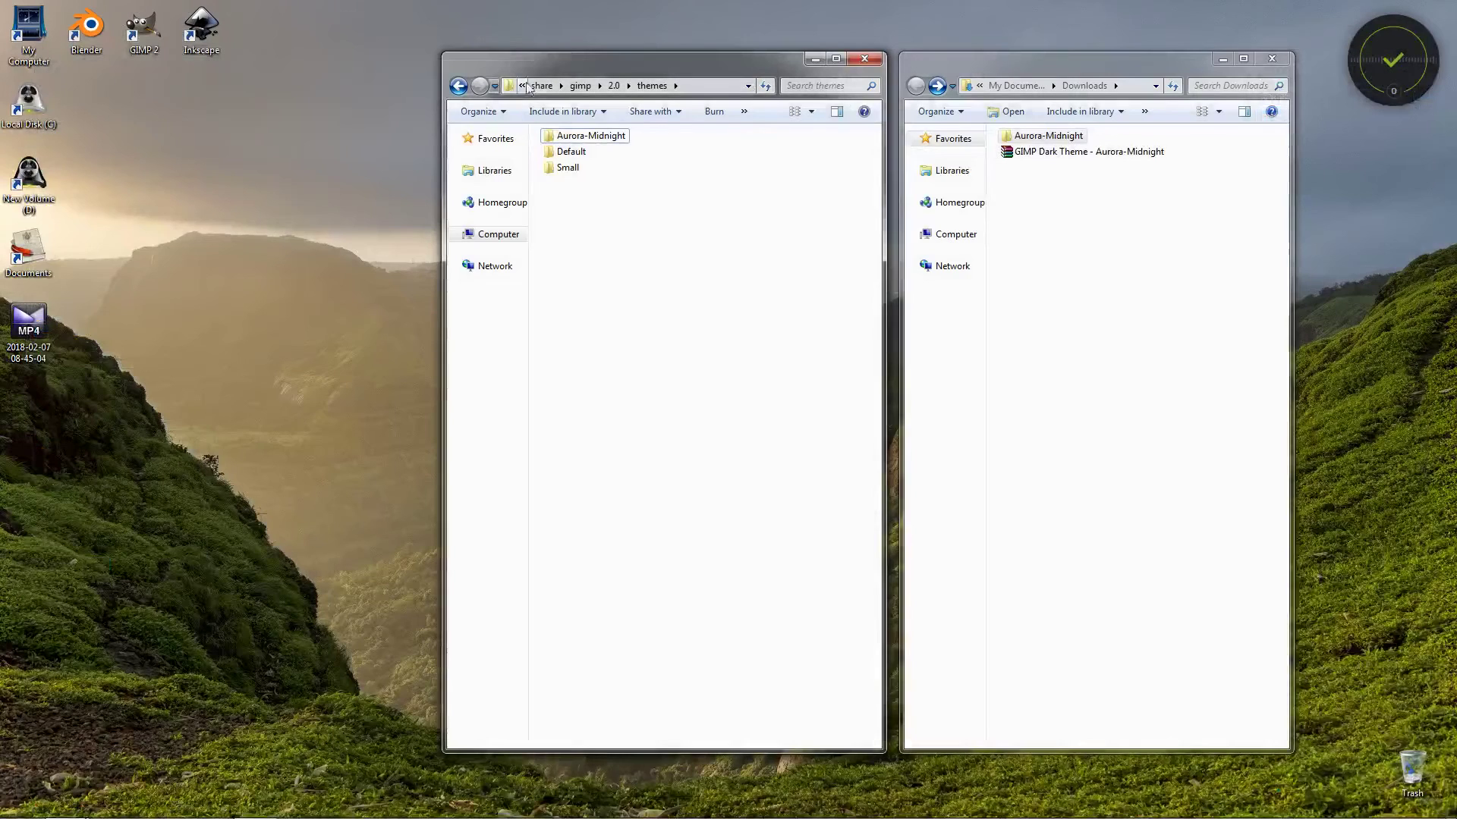
Restart GIMP 2.8 from its desktop launcher so it opens in the Default theme.
left_click(144, 38)
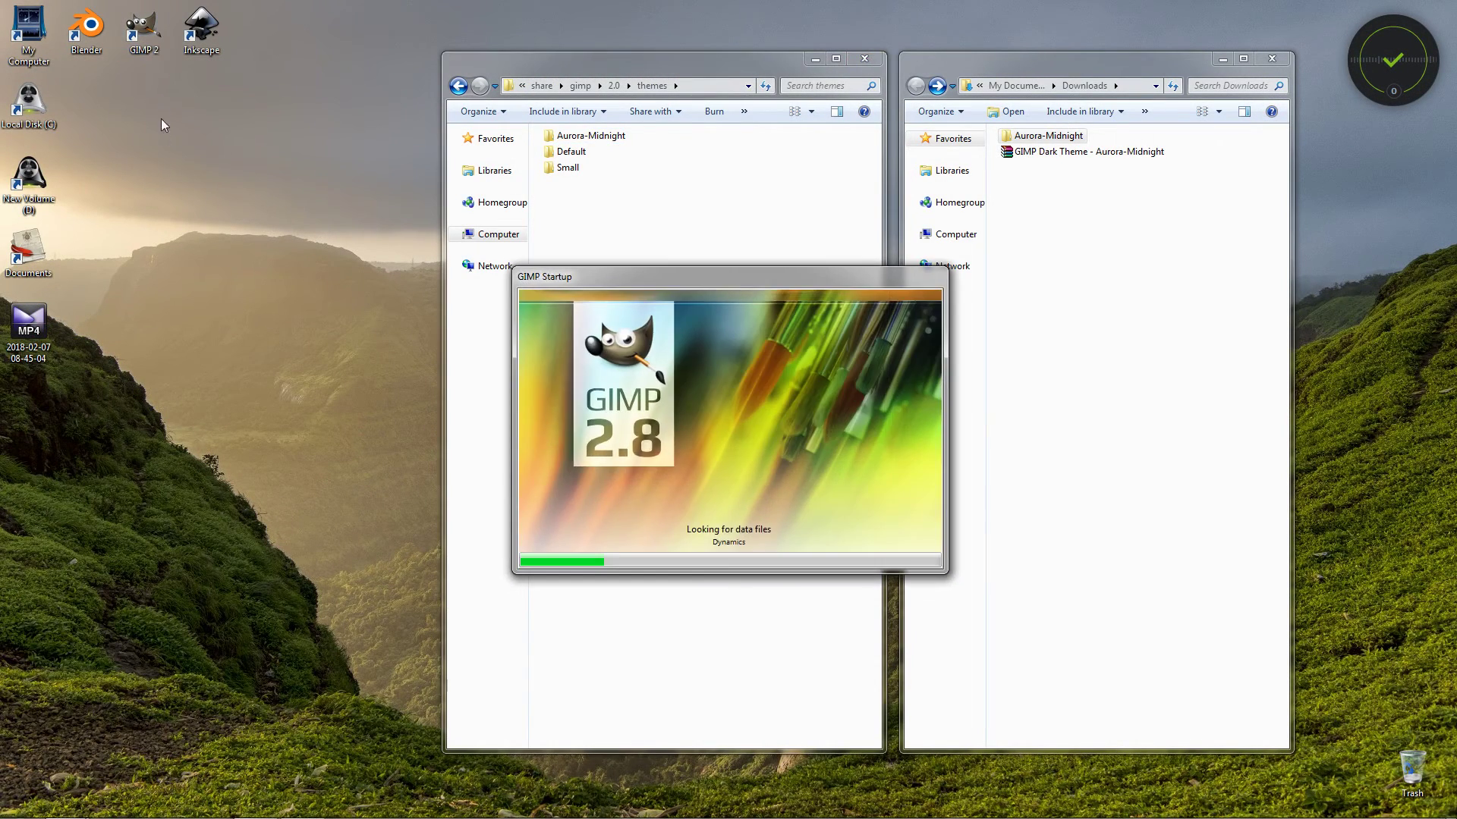